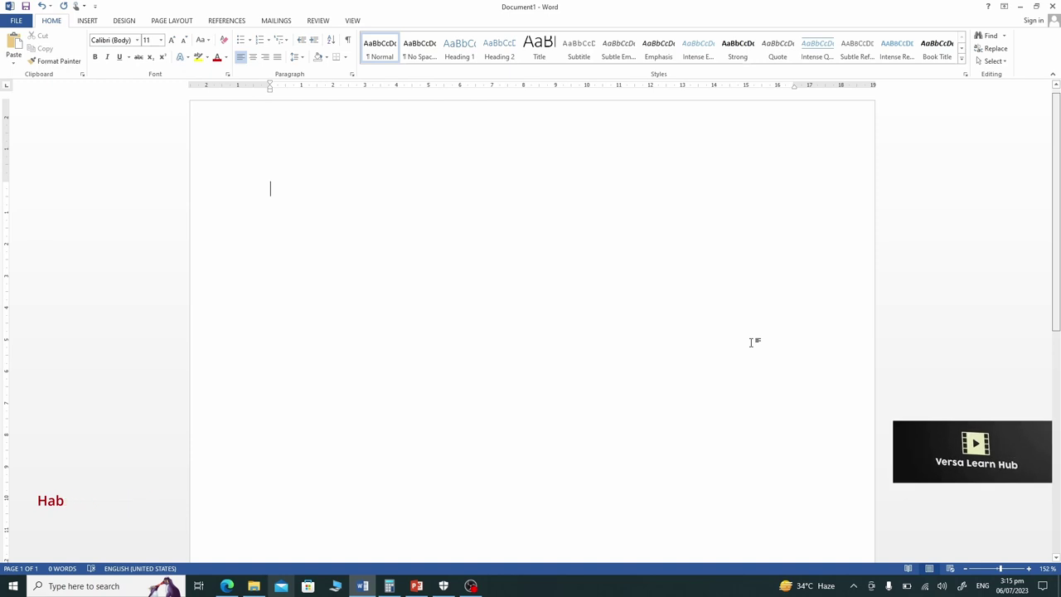
- Insert a Picture Strips SmartArt graphic from the Picture category onto the page
{"action": "left_click", "coordinate": [88, 20]}
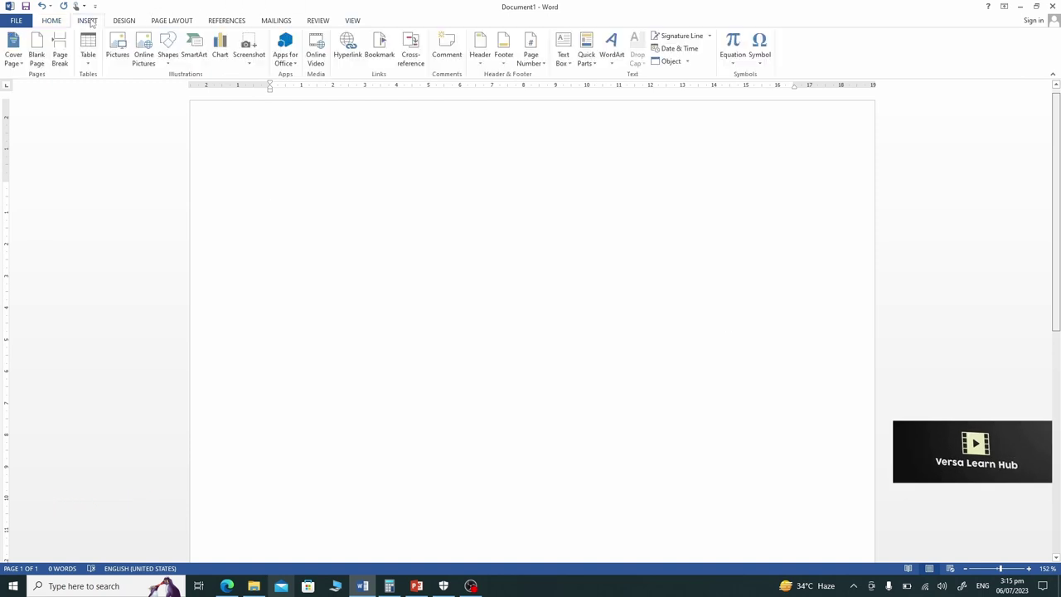
{"action": "left_click", "coordinate": [194, 54]}
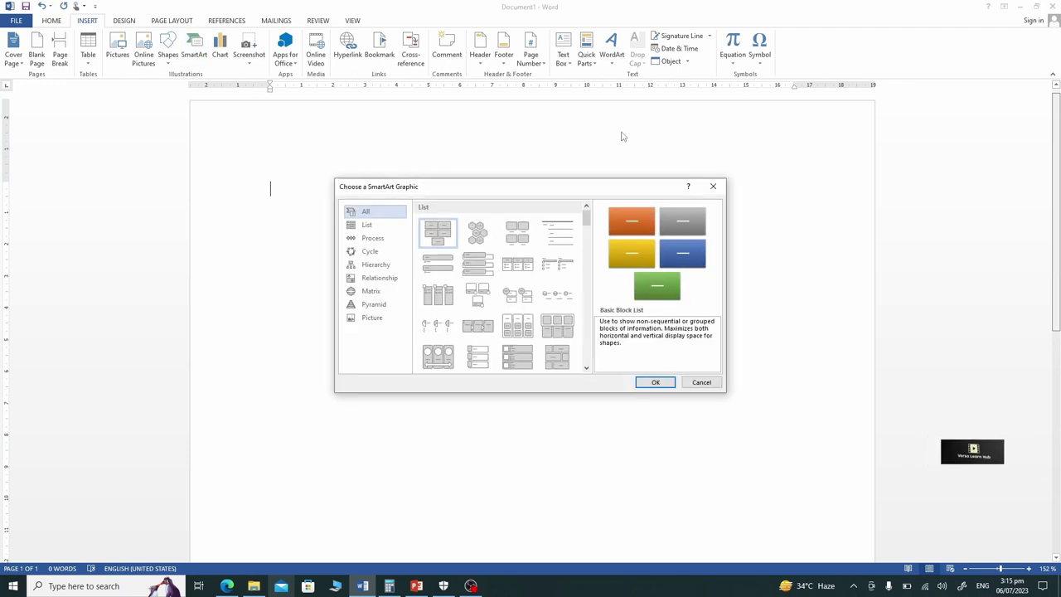
{"action": "left_click", "coordinate": [371, 321]}
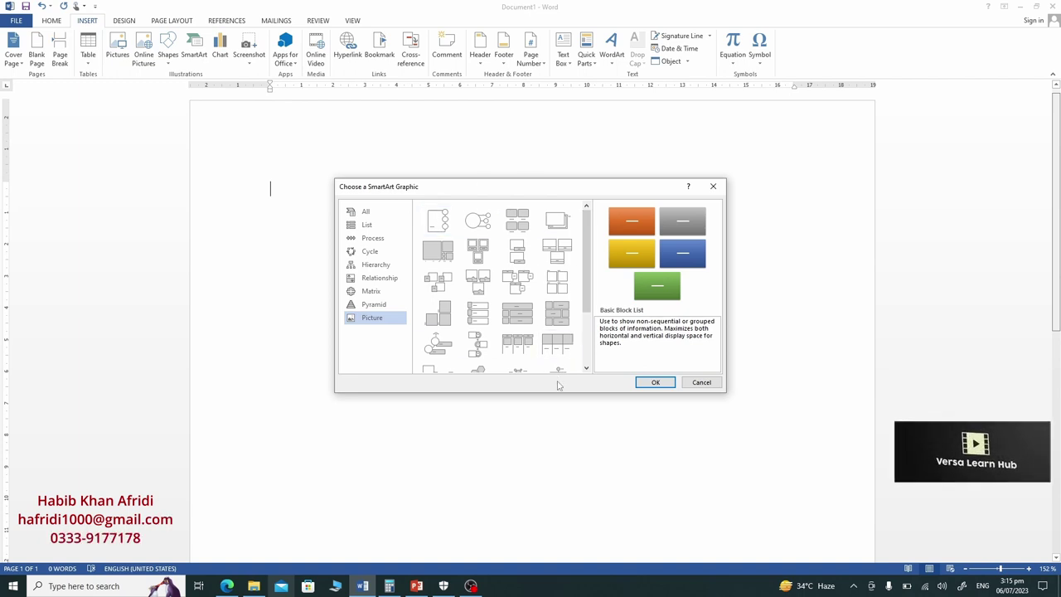
{"action": "left_click", "coordinate": [485, 323]}
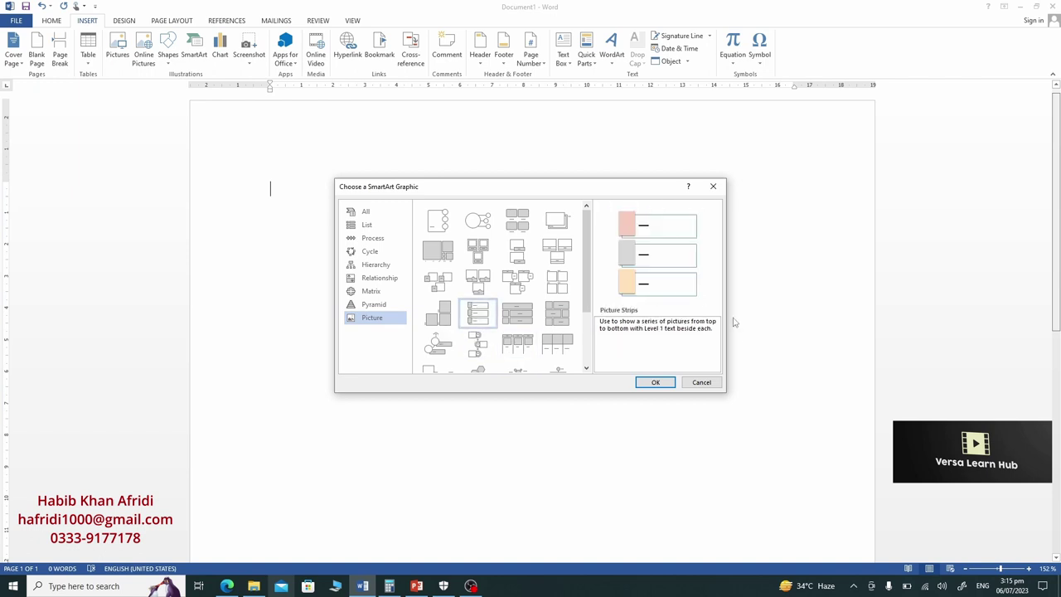
{"action": "left_click", "coordinate": [657, 382]}
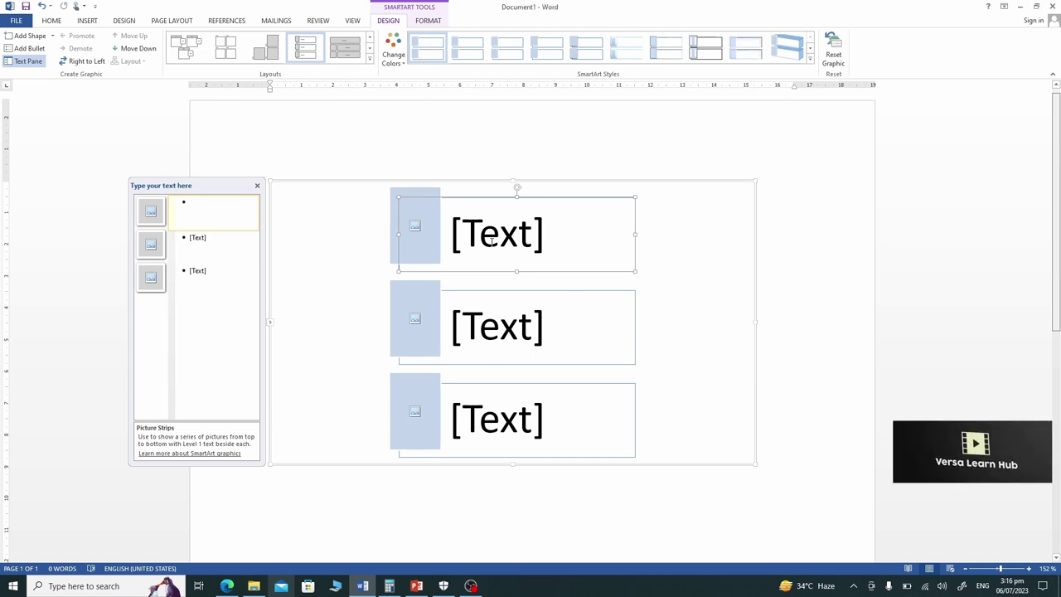
- Enter Cricket, Hockey and Foot Ball in the three text-pane bullets, then add a fourth bullet
{"action": "left_click", "coordinate": [490, 240]}
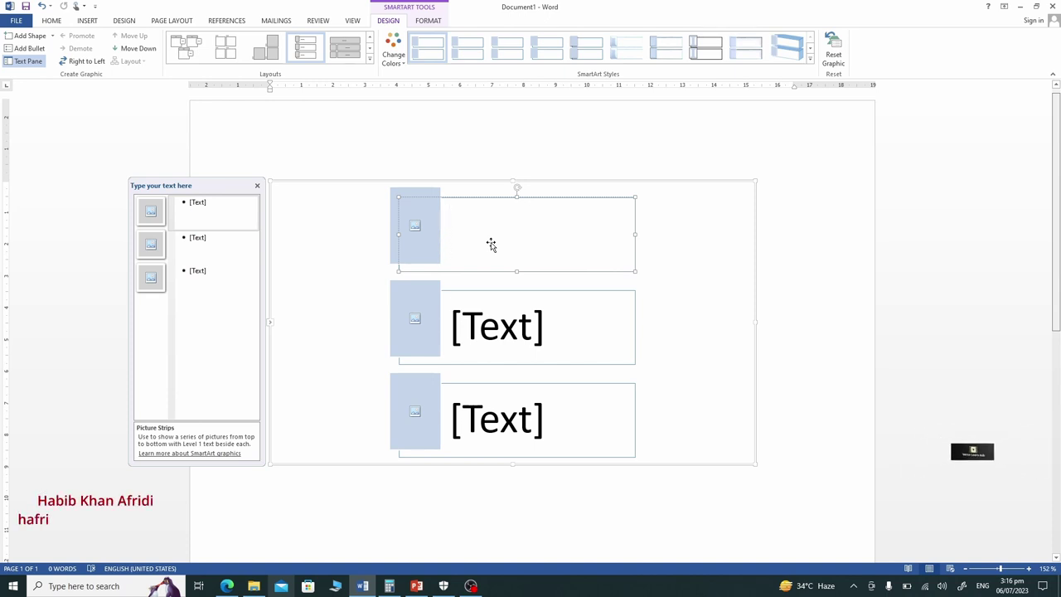
{"action": "left_click", "coordinate": [201, 208]}
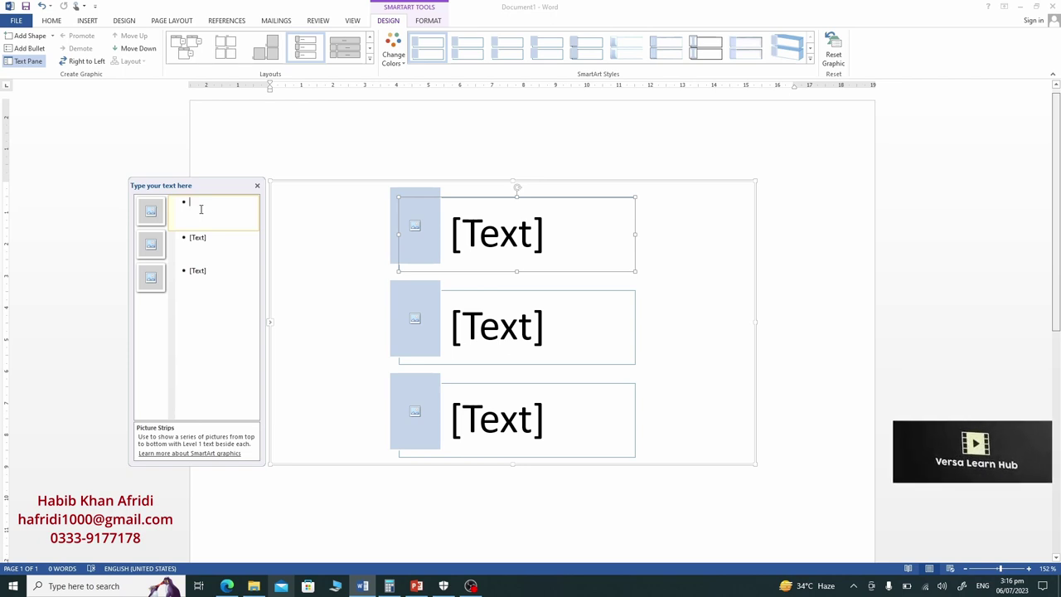
{"action": "type", "text": "Cri"}
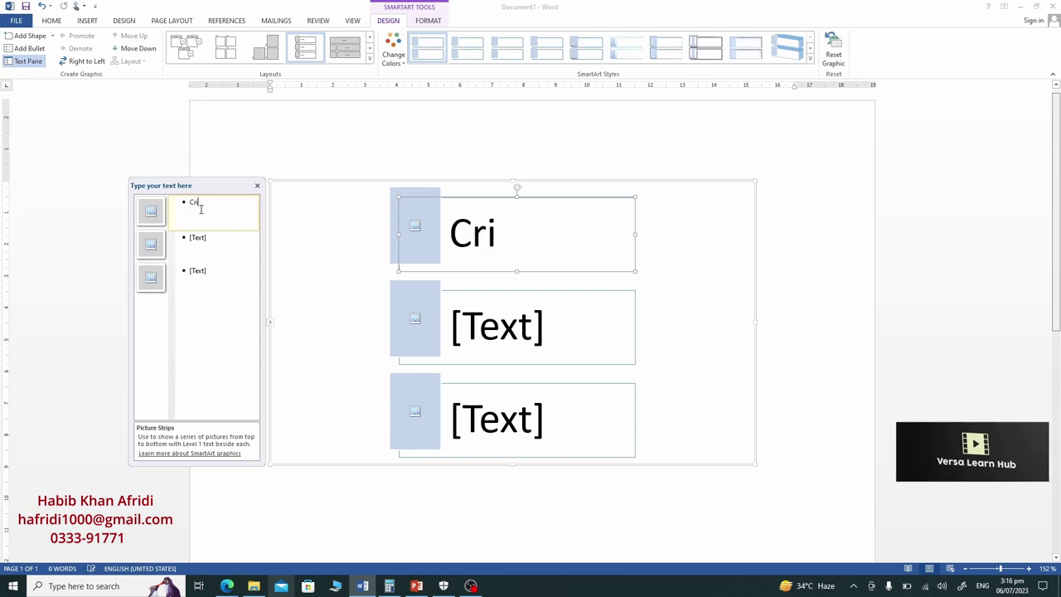
{"action": "type", "text": "cket"}
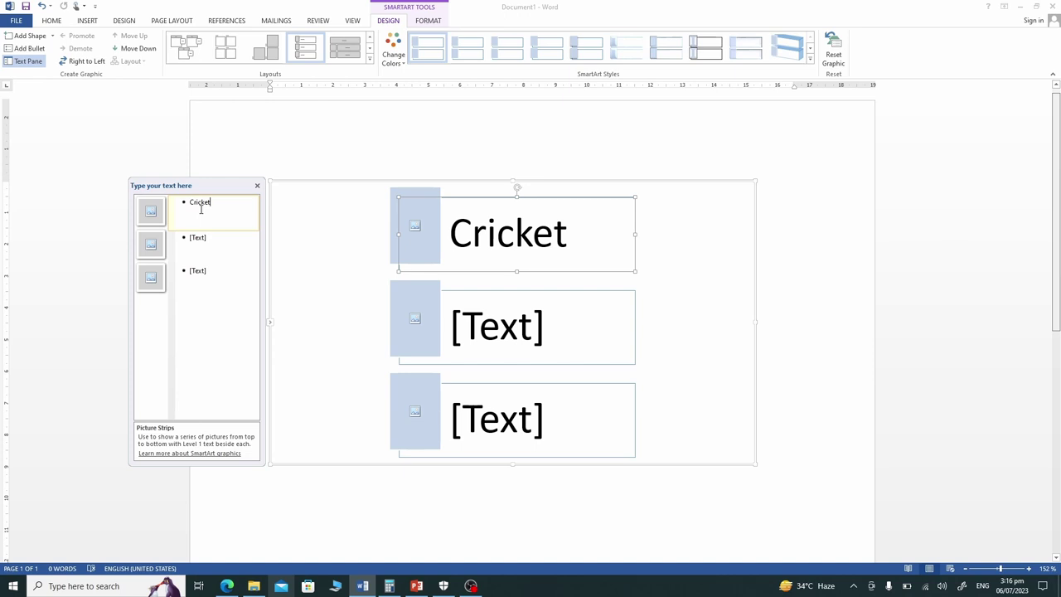
{"action": "key", "text": "Down"}
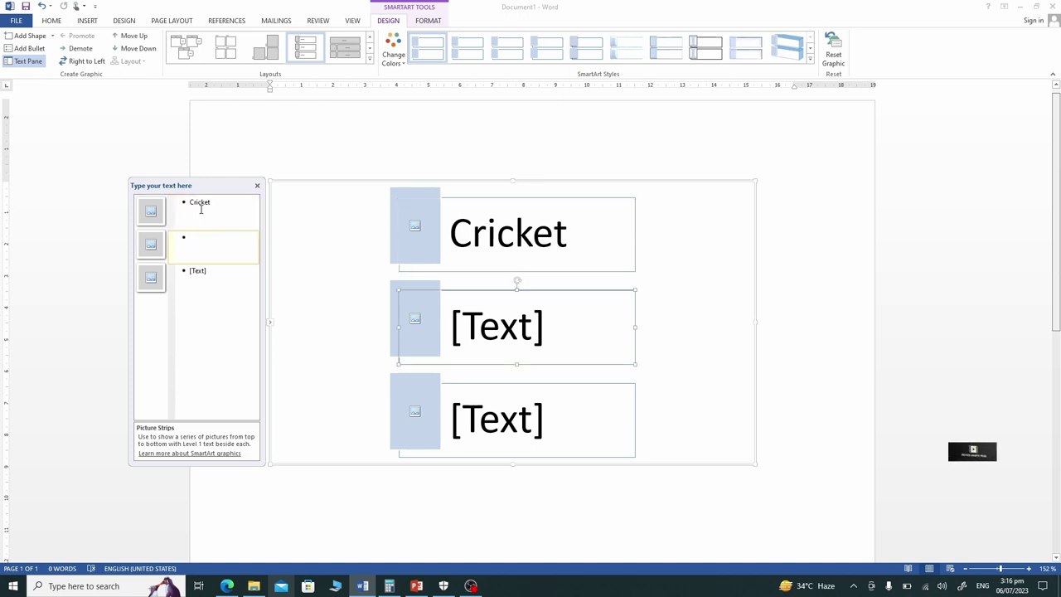
{"action": "type", "text": "Hockey"}
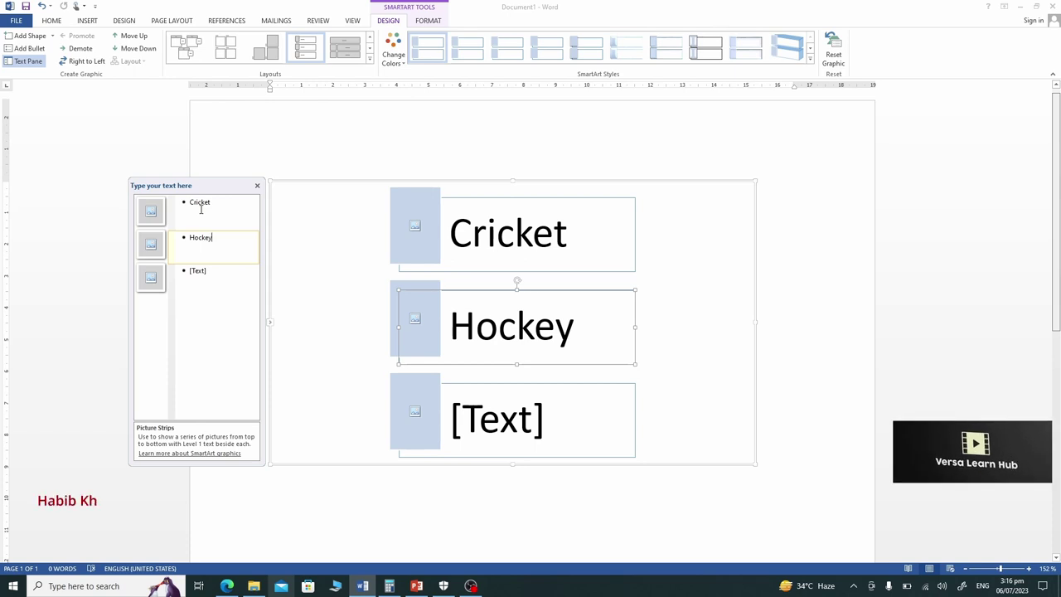
{"action": "key", "text": "Down"}
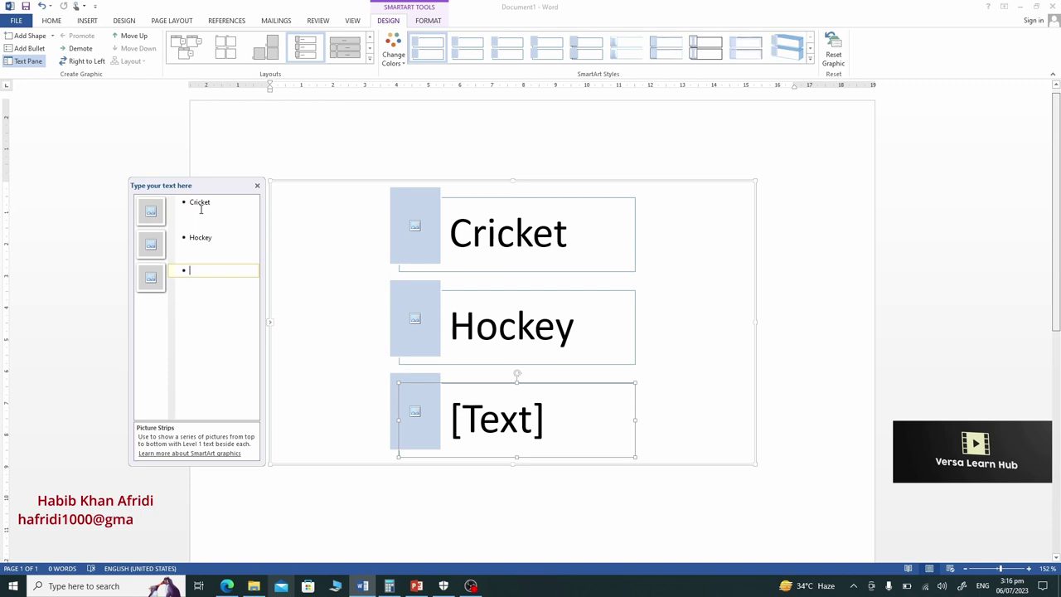
{"action": "type", "text": "Foot Ba"}
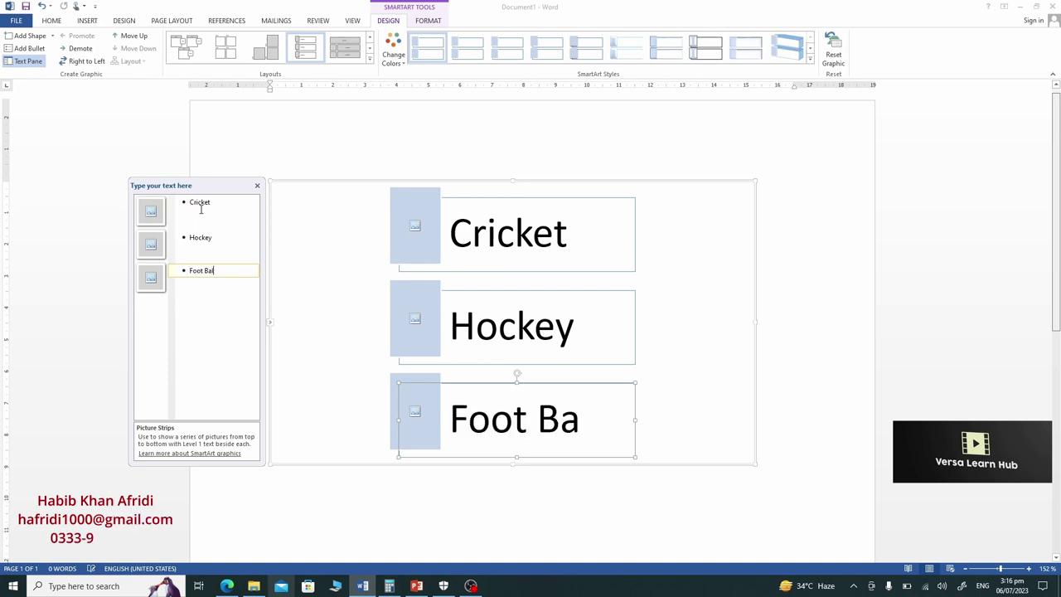
{"action": "type", "text": "ll"}
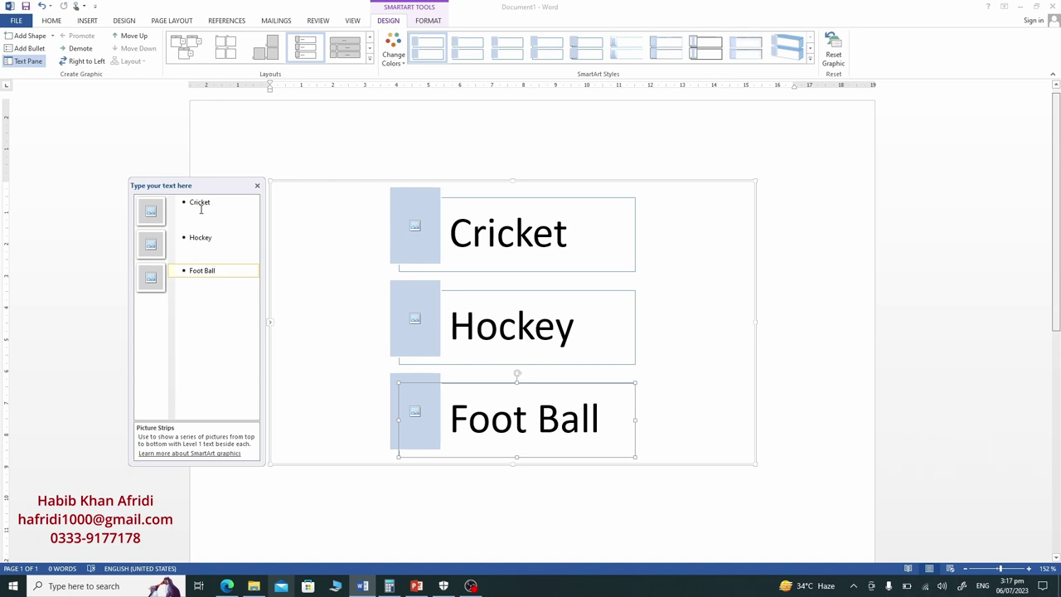
{"action": "key", "text": "Return"}
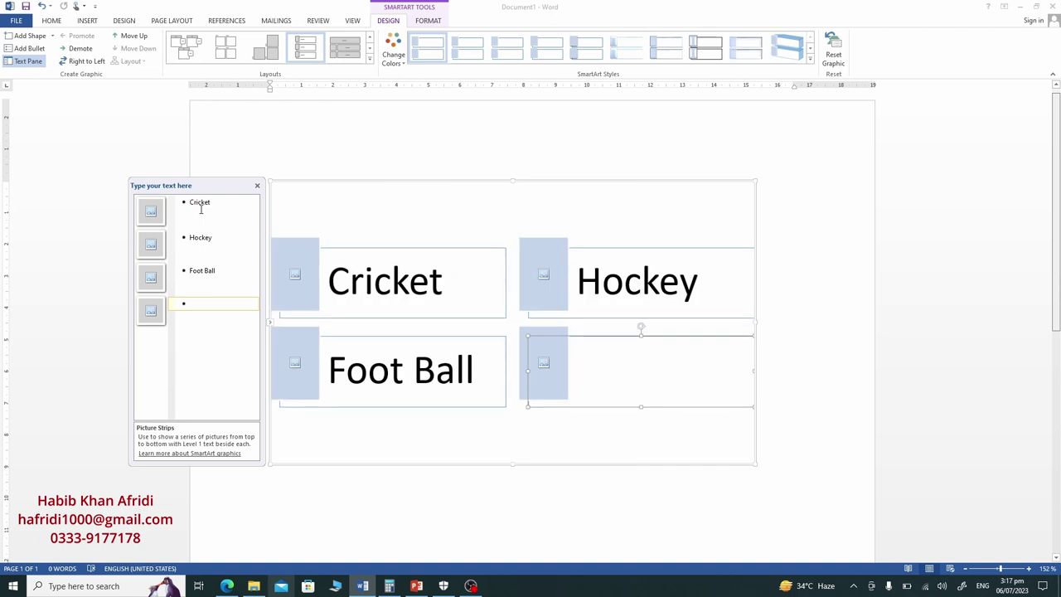
- Add the entries Volley Ball, Badmintong and Squash, correcting a capital-letter typo in Badmintong
{"action": "type", "text": "V"}
{"action": "type", "text": "olley Bal"}
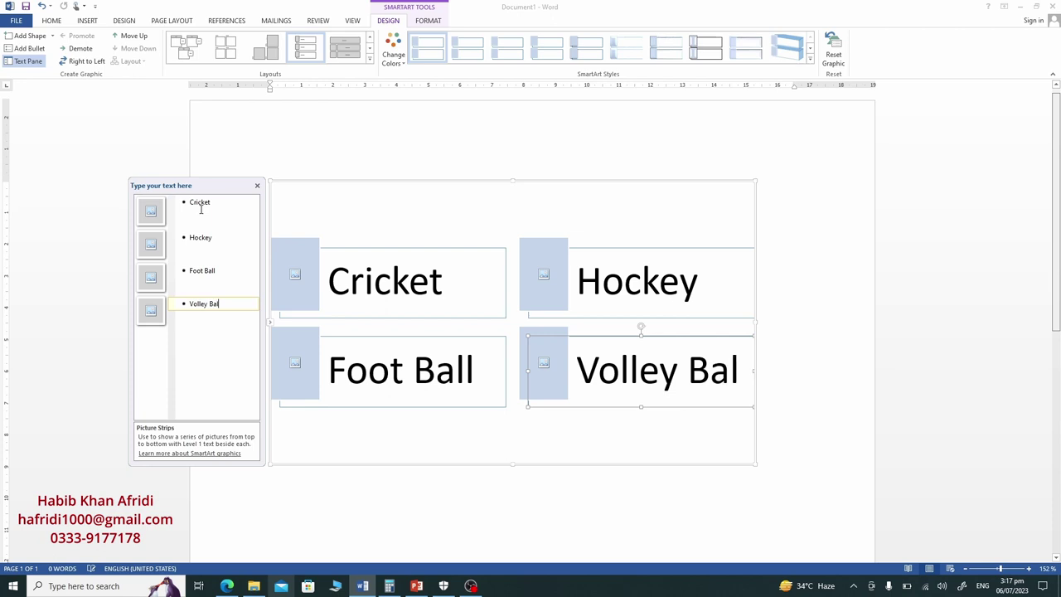
{"action": "type", "text": "l"}
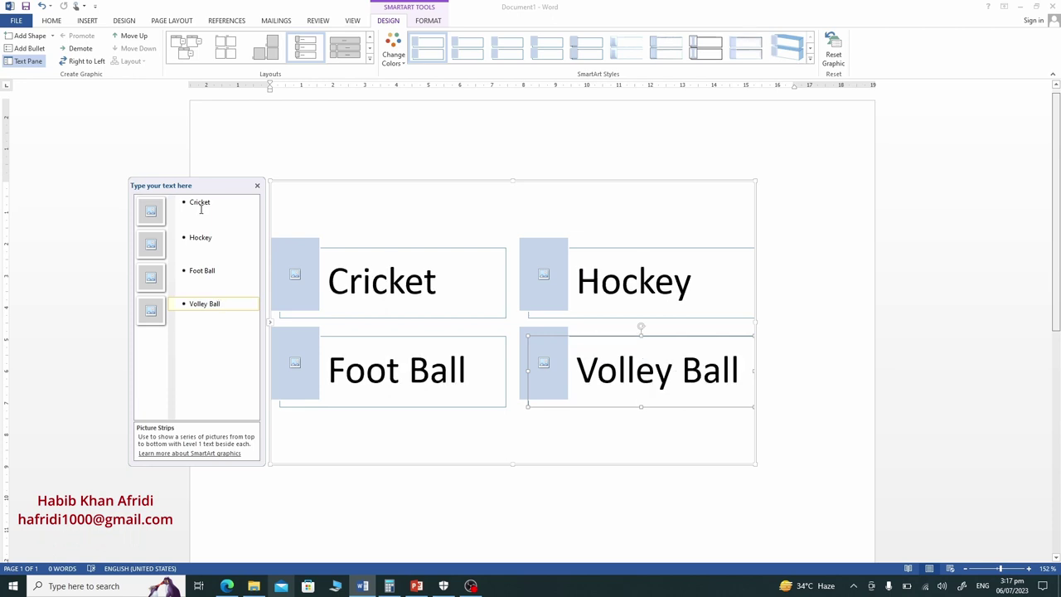
{"action": "key", "text": "Return"}
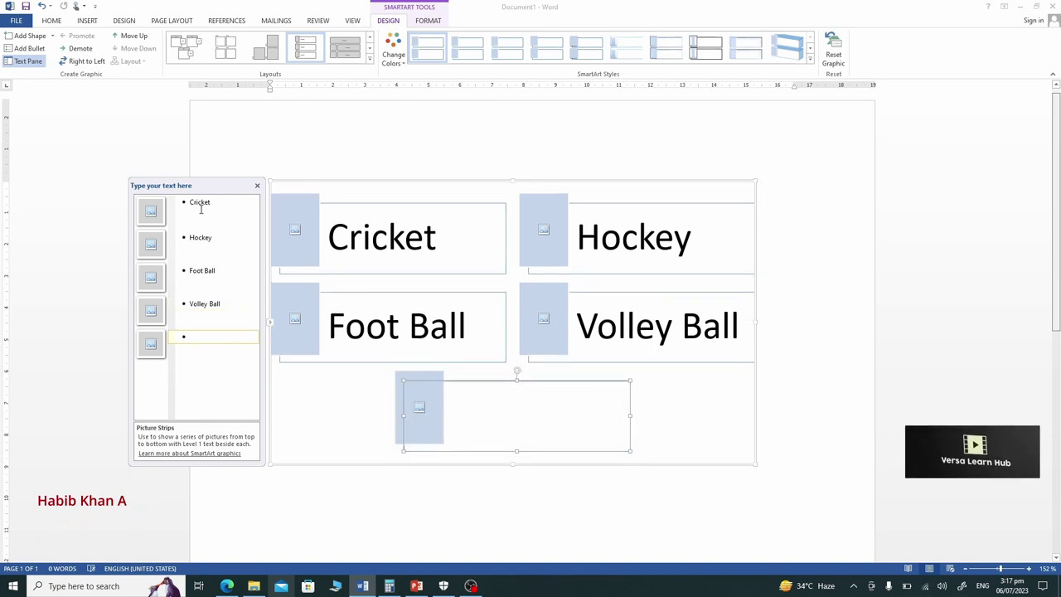
{"action": "type", "text": "BAdm"}
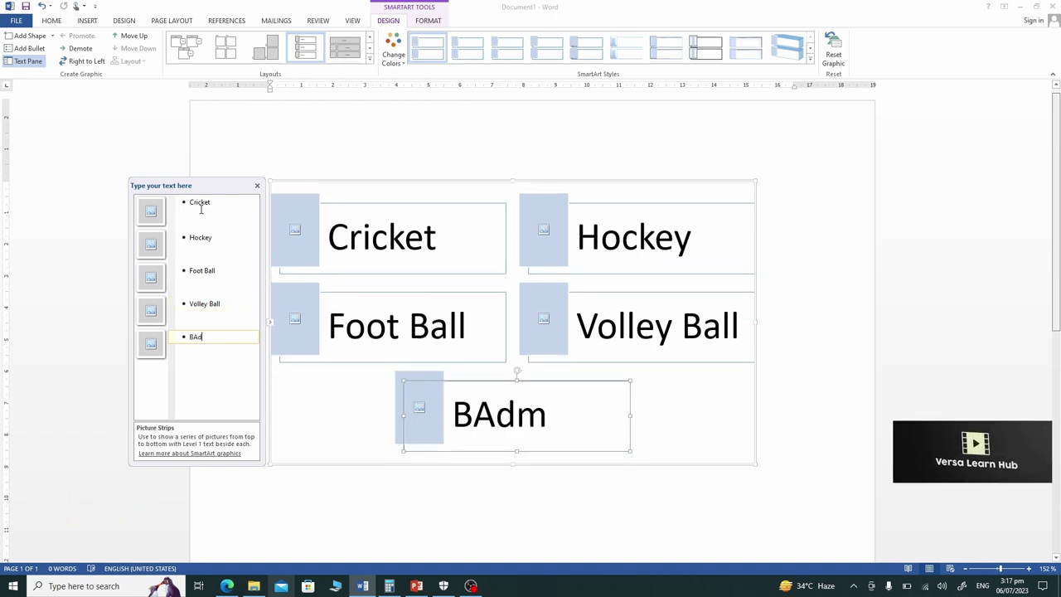
{"action": "key", "text": "BackSpace"}
{"action": "key", "text": "BackSpace"}
{"action": "key", "text": "BackSpace"}
{"action": "type", "text": "admint"}
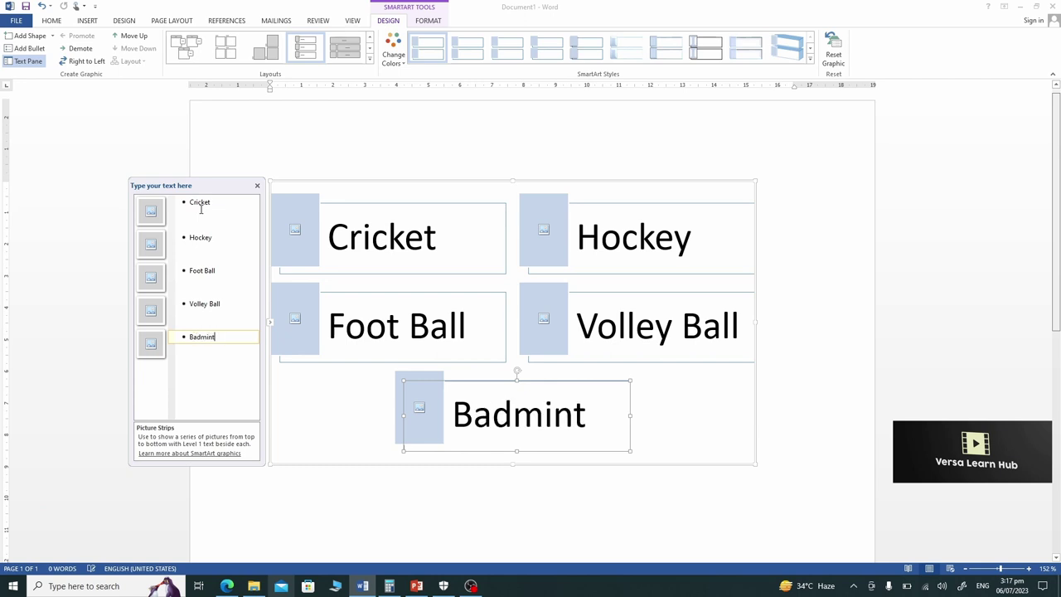
{"action": "type", "text": "ong"}
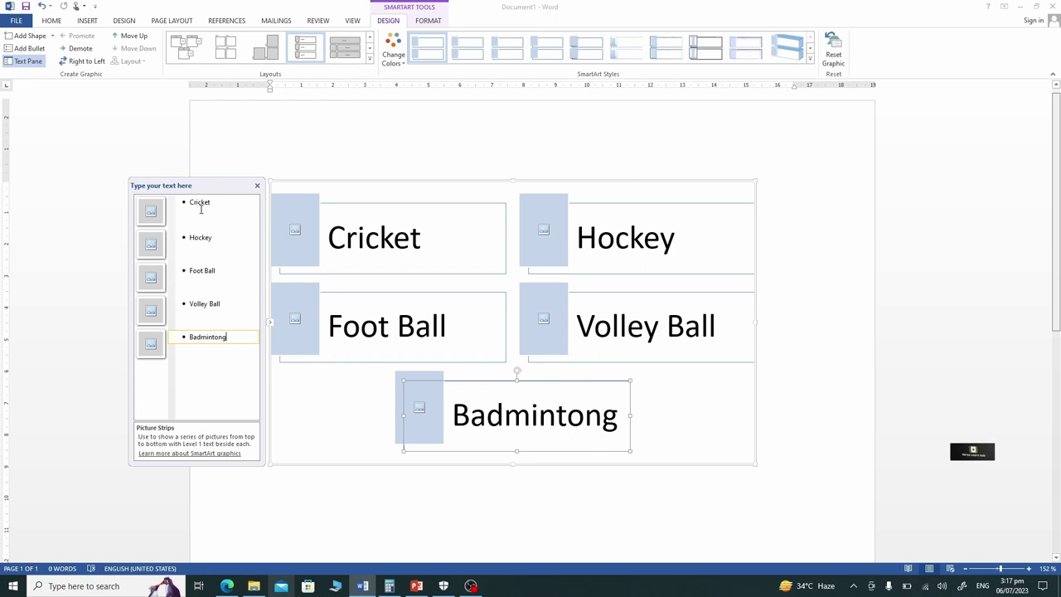
{"action": "key", "text": "Return"}
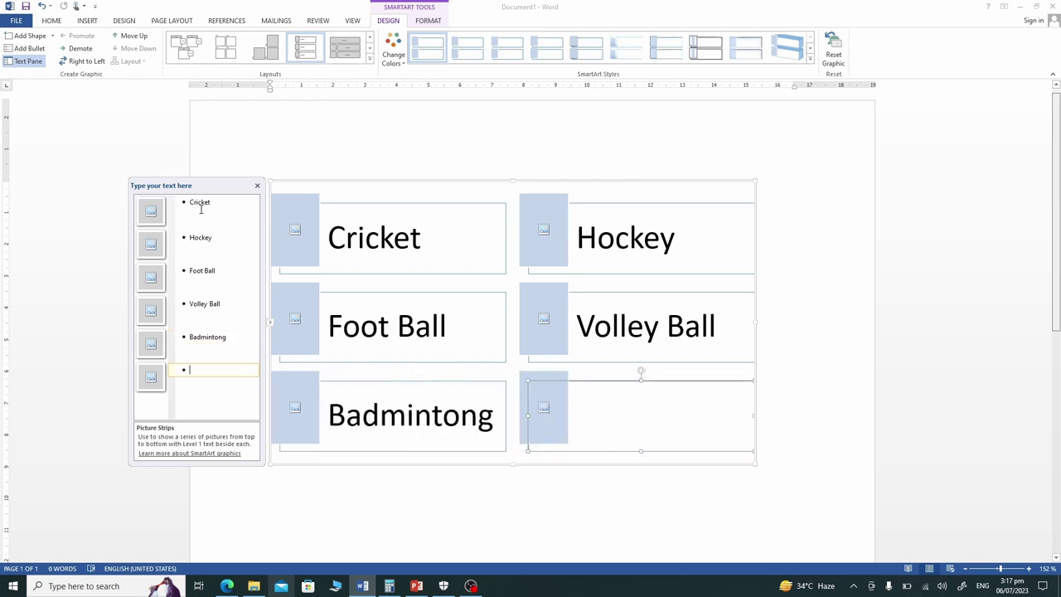
{"action": "type", "text": "Squash"}
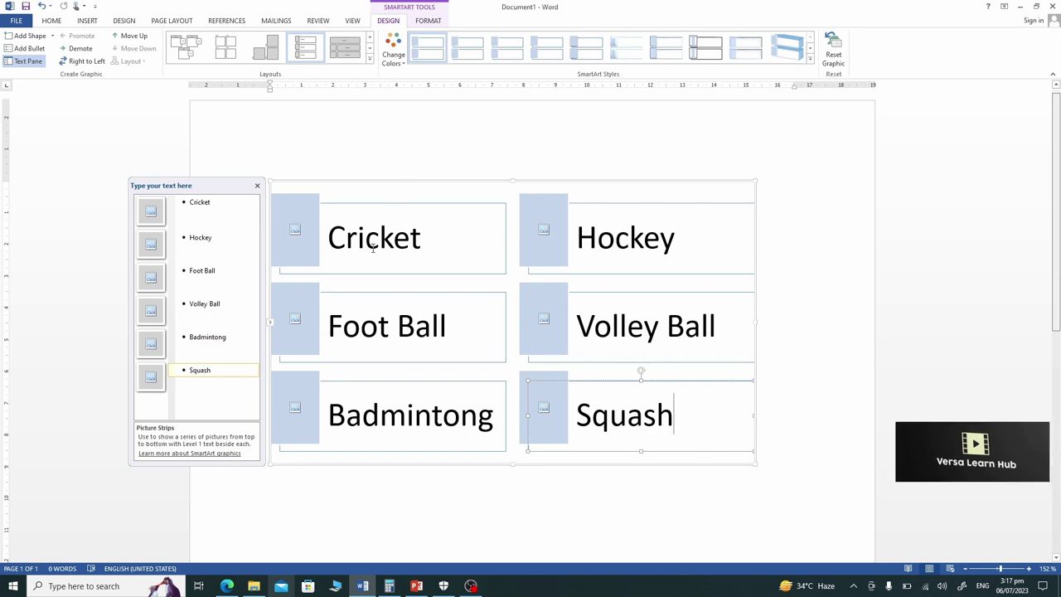
- Insert the Cricket photo from the Desktop into the Cricket strip, then begin Hockey's picture
{"action": "left_click", "coordinate": [296, 232]}
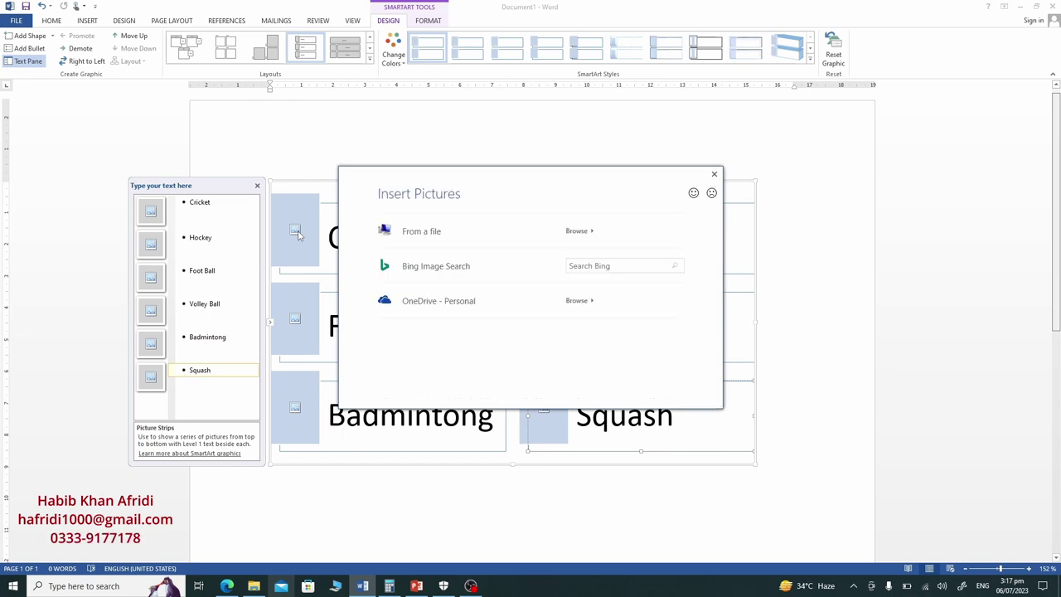
{"action": "left_click", "coordinate": [408, 242]}
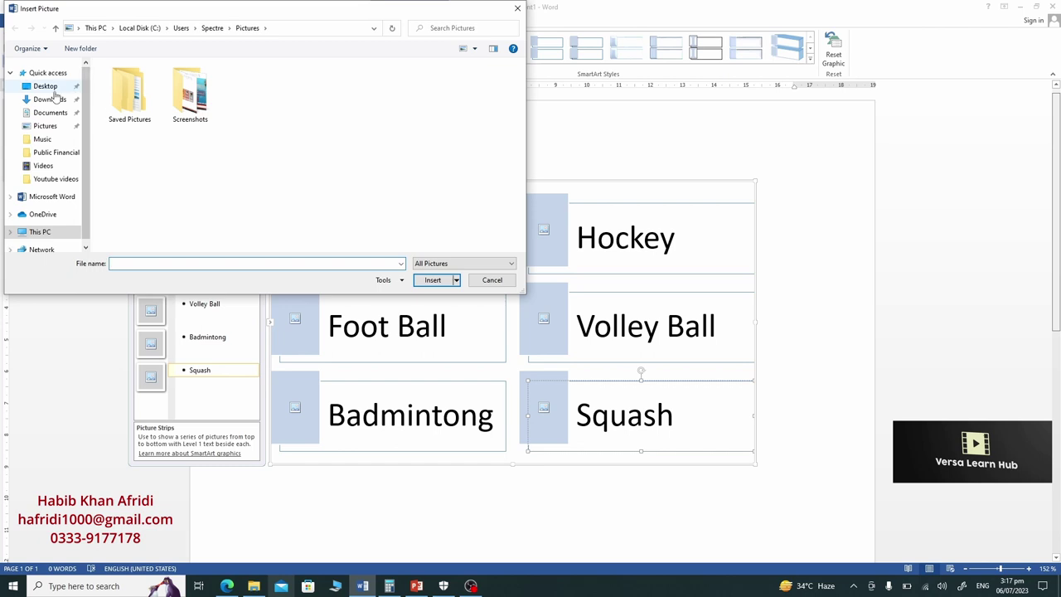
{"action": "left_click", "coordinate": [47, 86]}
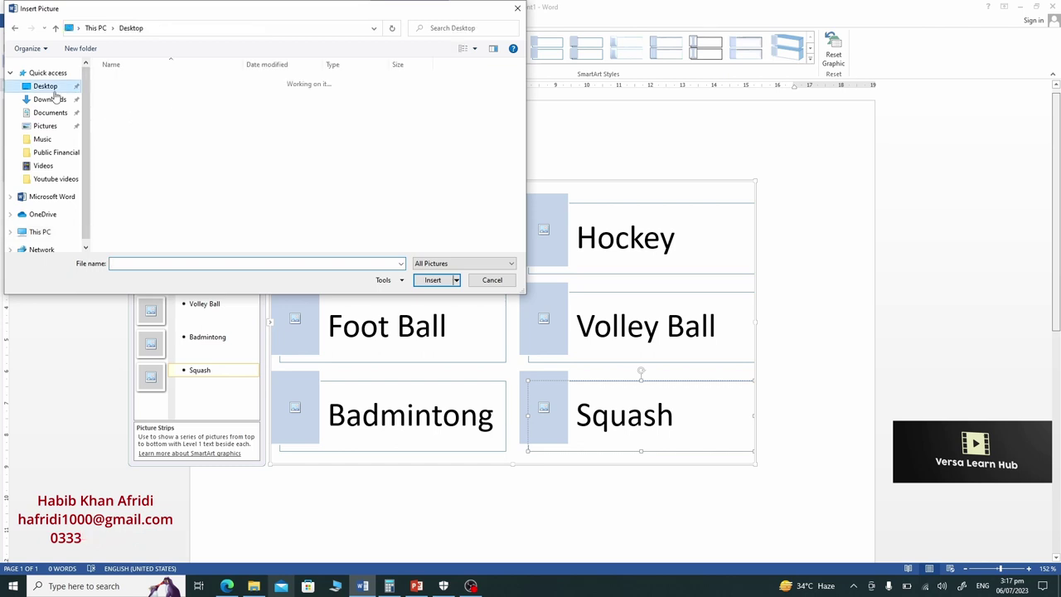
{"action": "left_click", "coordinate": [123, 152]}
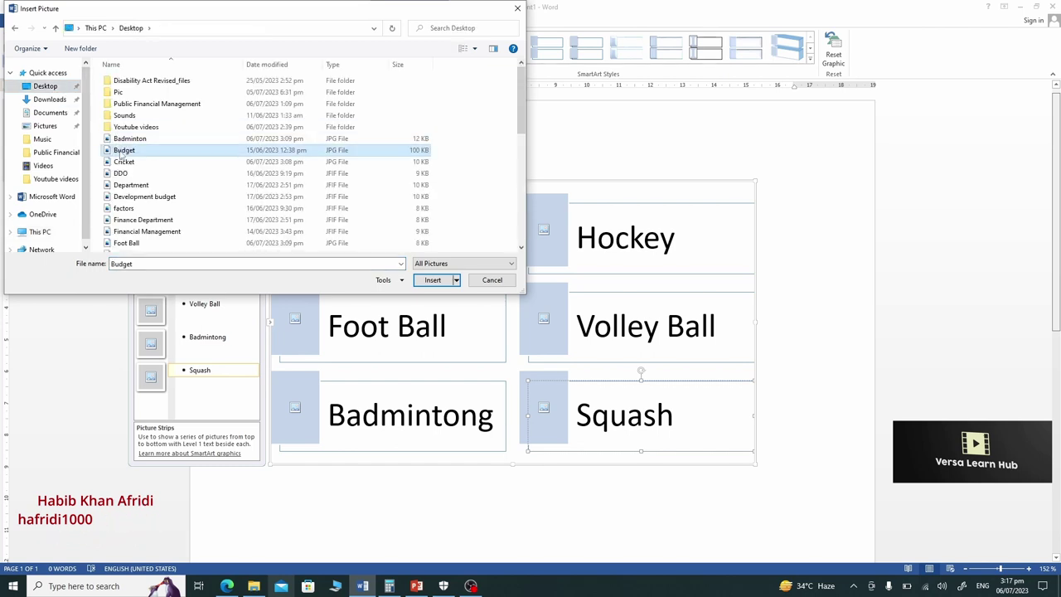
{"action": "left_click", "coordinate": [123, 162]}
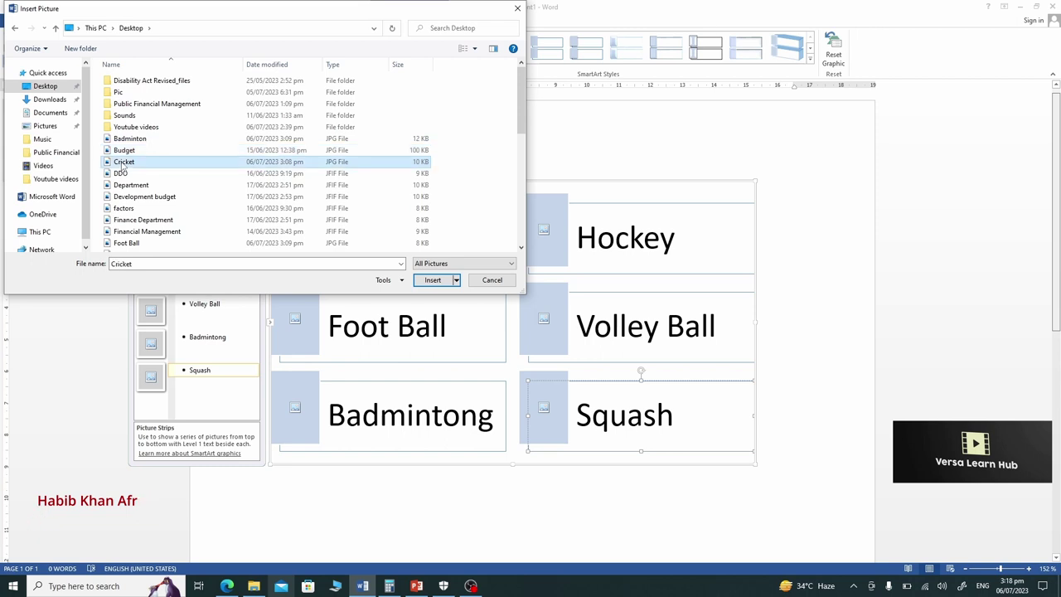
{"action": "left_click", "coordinate": [431, 280]}
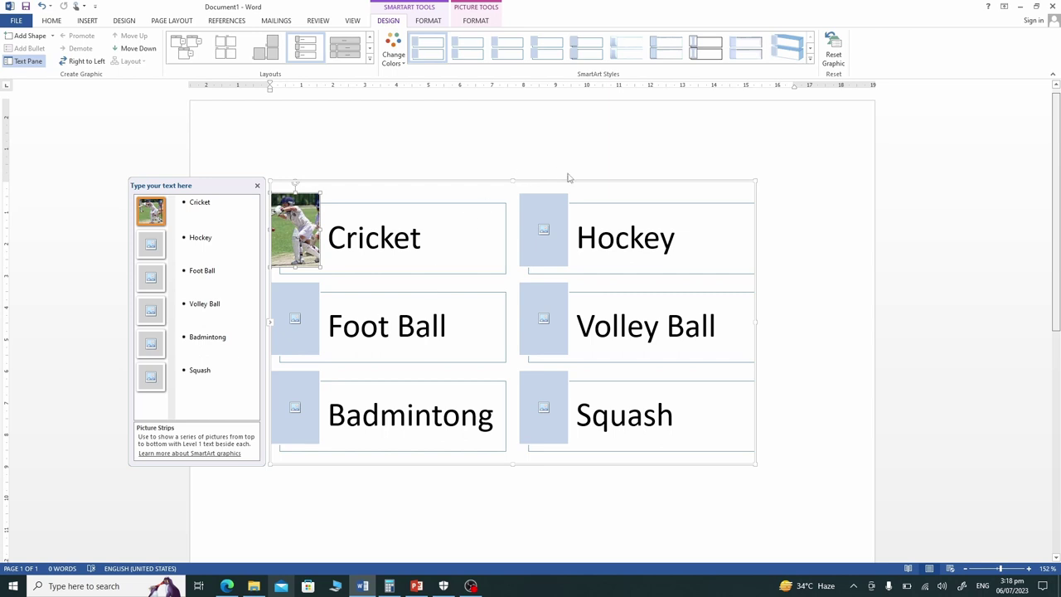
{"action": "left_click", "coordinate": [544, 233]}
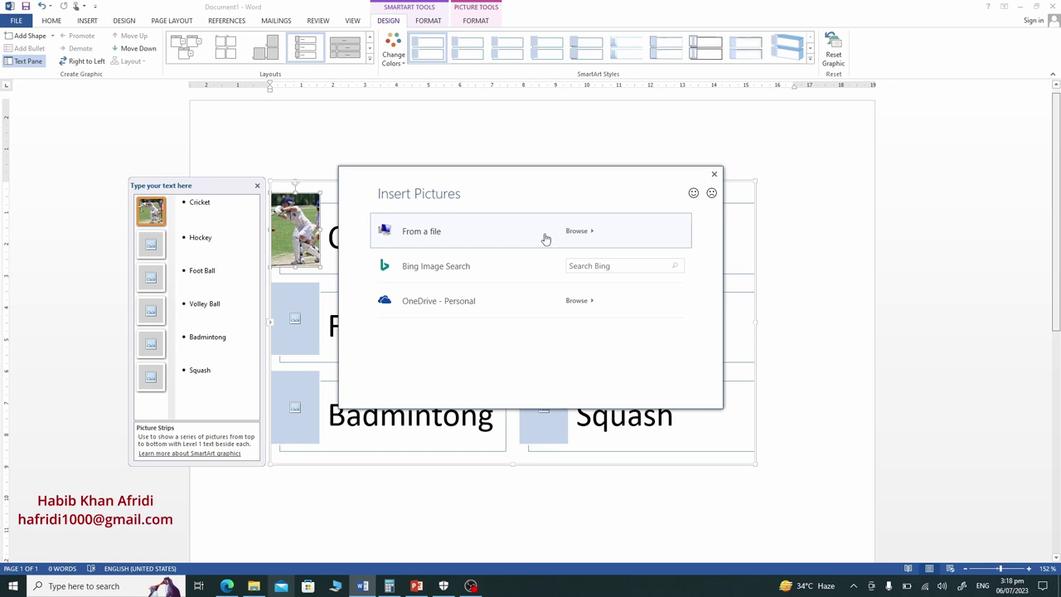
- Insert the Hockey photo from the Desktop into the Hockey strip
{"action": "left_click", "coordinate": [545, 239]}
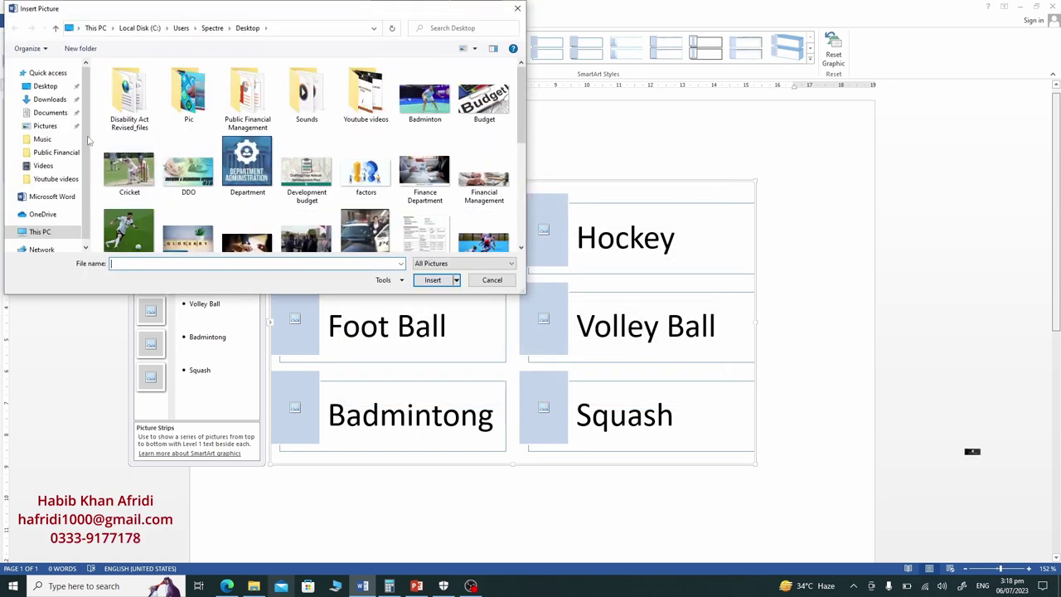
{"action": "left_click", "coordinate": [46, 86]}
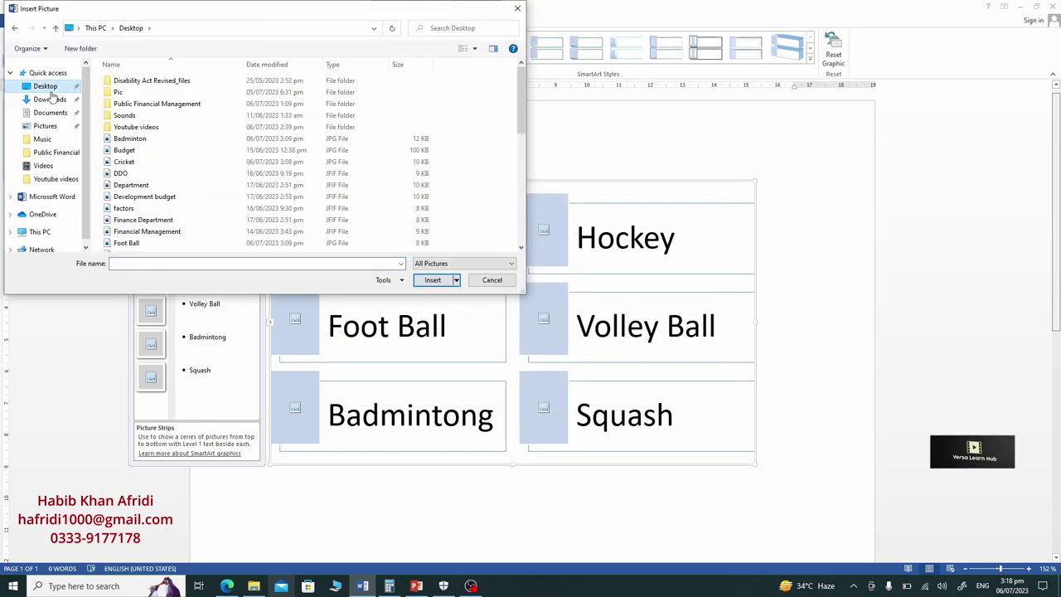
{"action": "left_click", "coordinate": [124, 162]}
{"action": "key", "text": "h"}
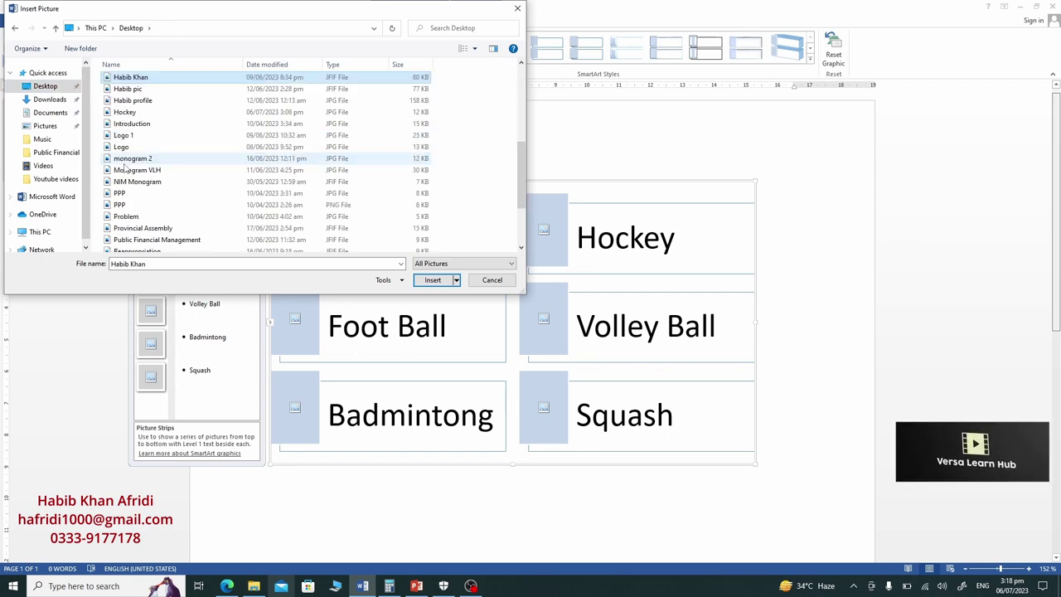
{"action": "left_click", "coordinate": [126, 112]}
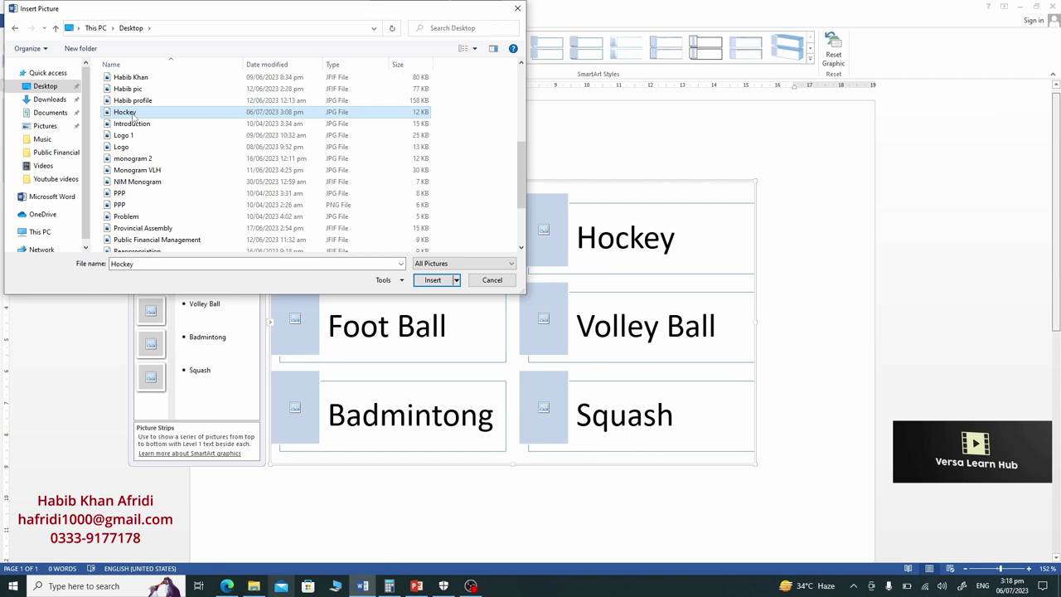
{"action": "double_click", "coordinate": [130, 115]}
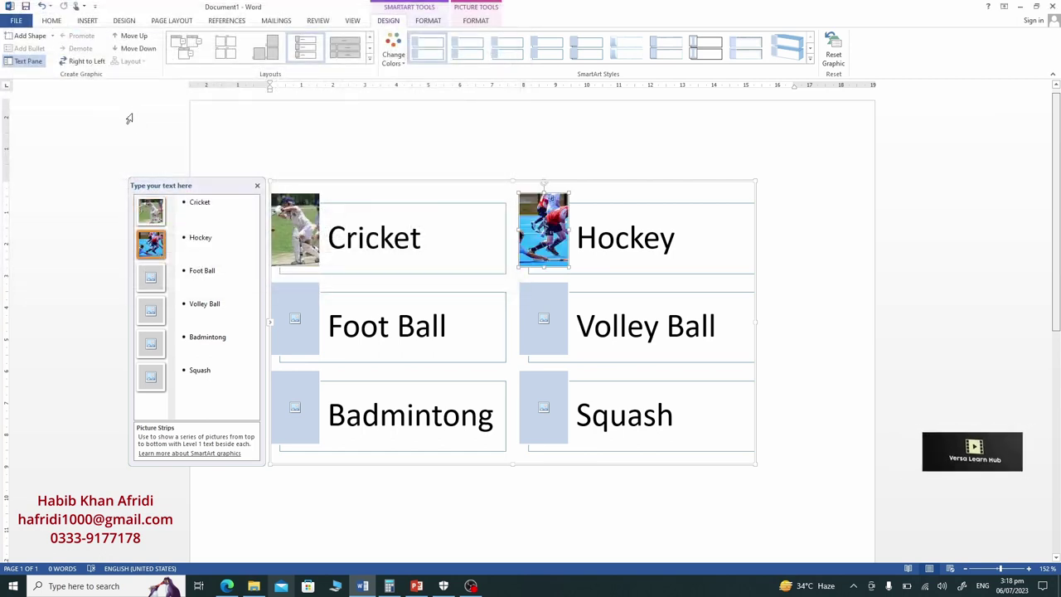
- Insert the football photo from the Desktop into the Foot Ball strip
{"action": "left_click", "coordinate": [296, 321]}
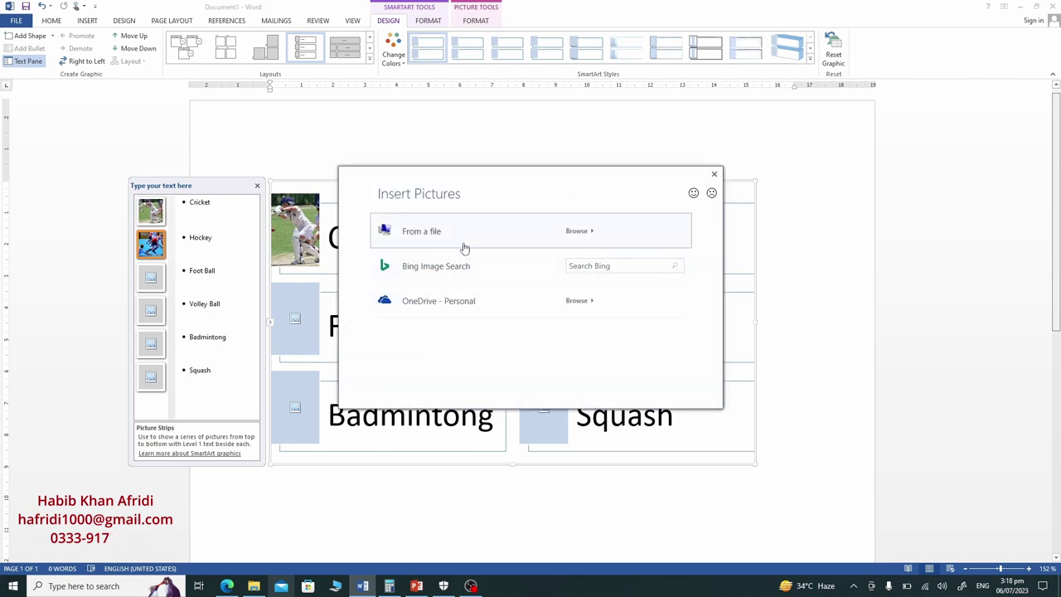
{"action": "left_click", "coordinate": [464, 243]}
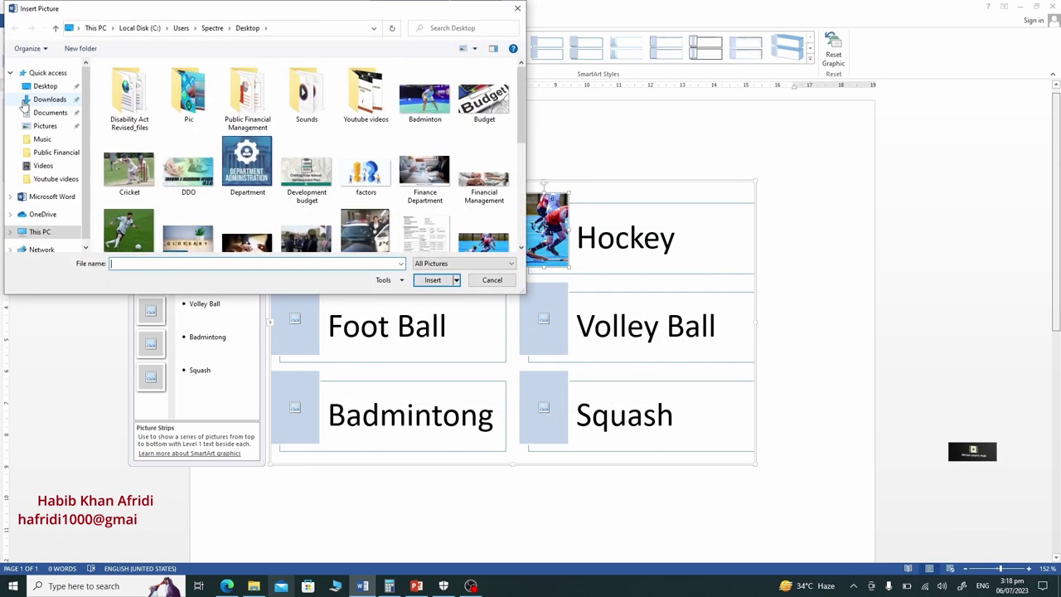
{"action": "left_click", "coordinate": [45, 88]}
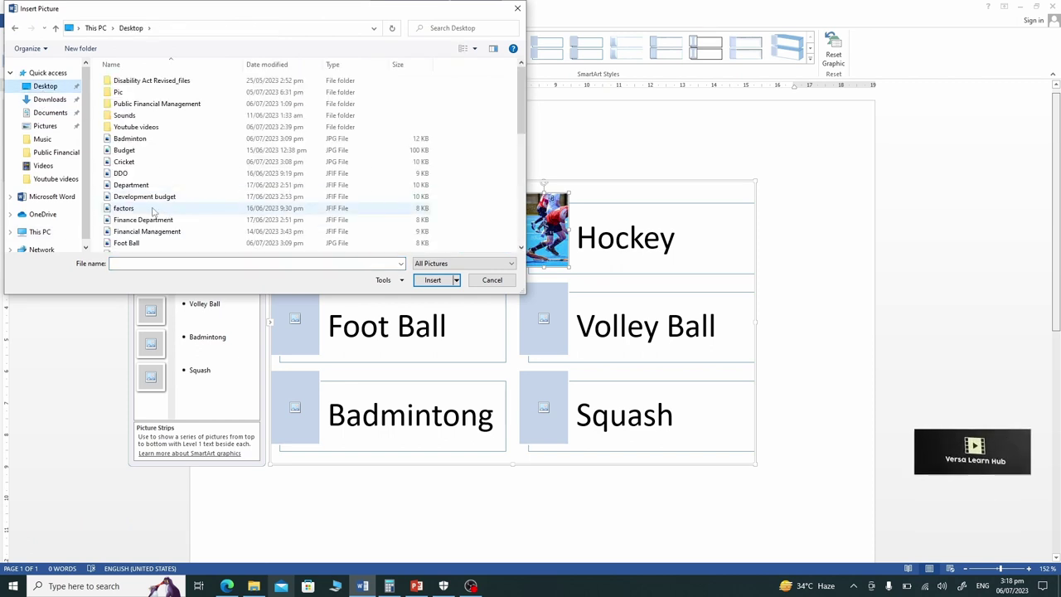
{"action": "left_click", "coordinate": [147, 209]}
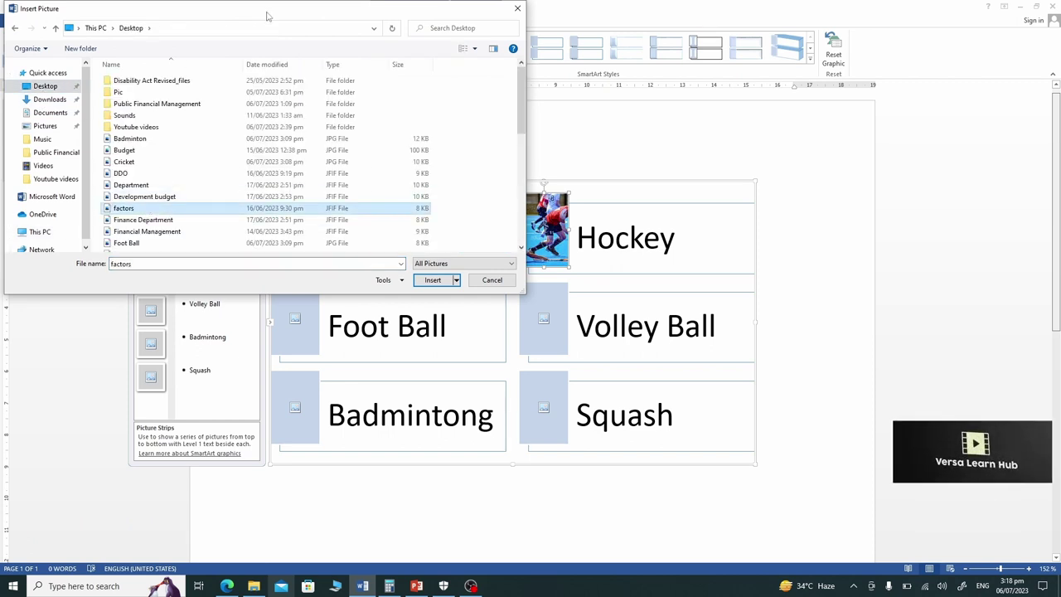
{"action": "left_click_drag", "start_coordinate": [267, 16], "coordinate": [710, 237]}
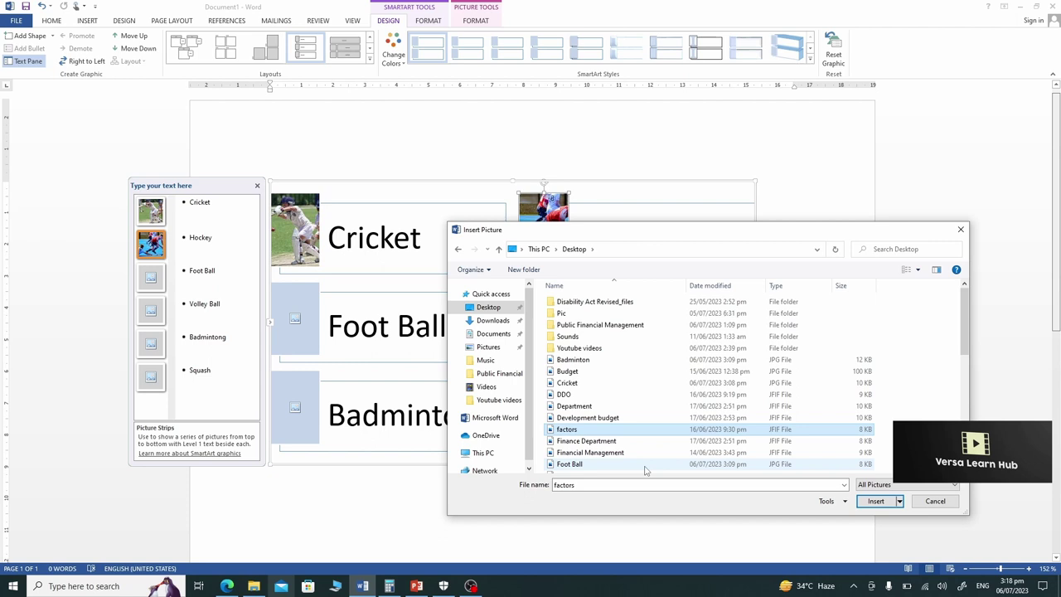
{"action": "key", "text": "Down"}
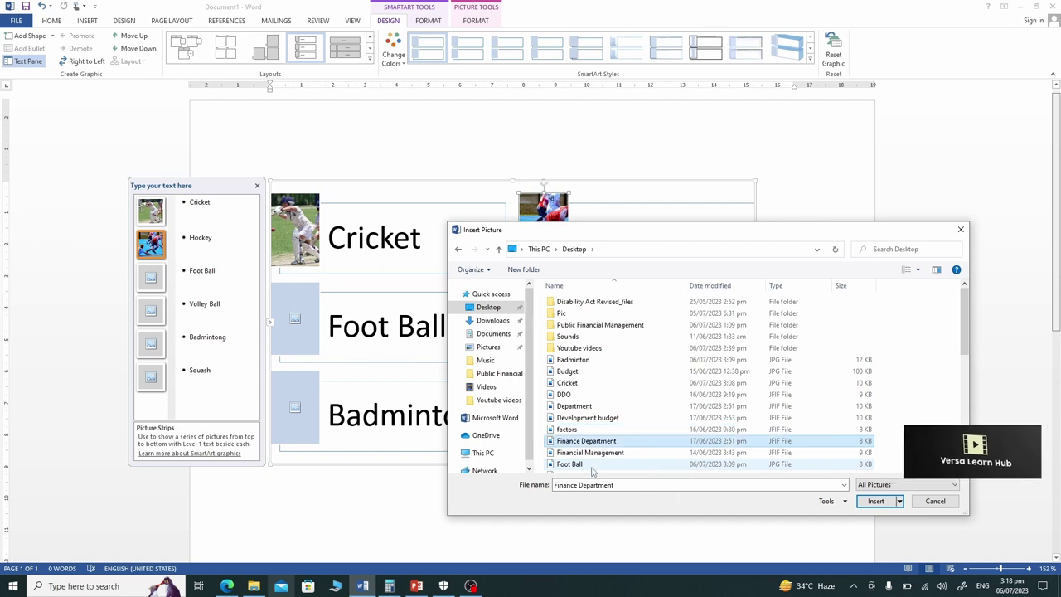
{"action": "left_click", "coordinate": [590, 465]}
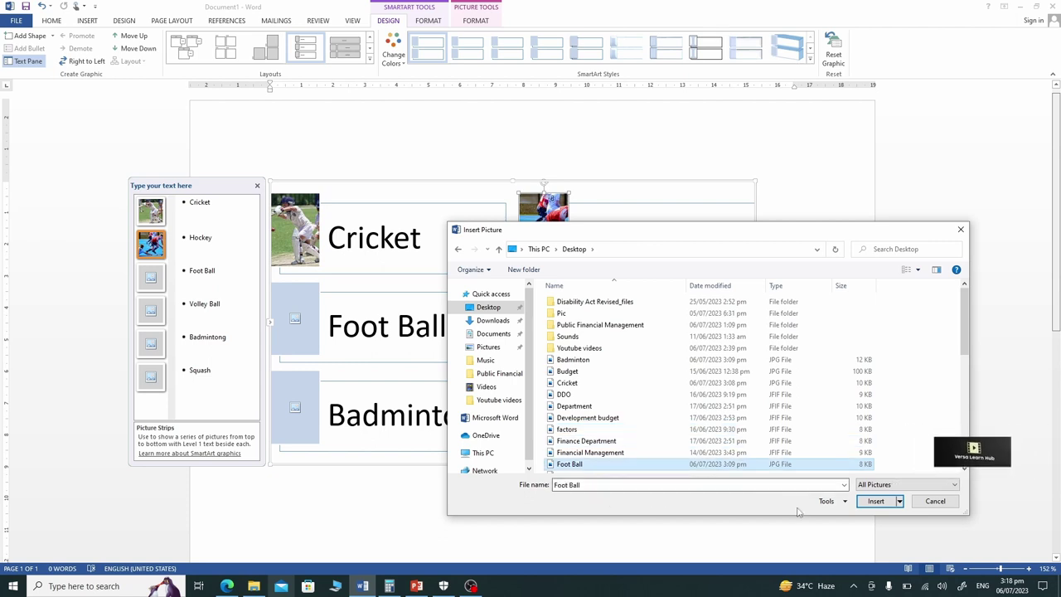
{"action": "left_click", "coordinate": [875, 500]}
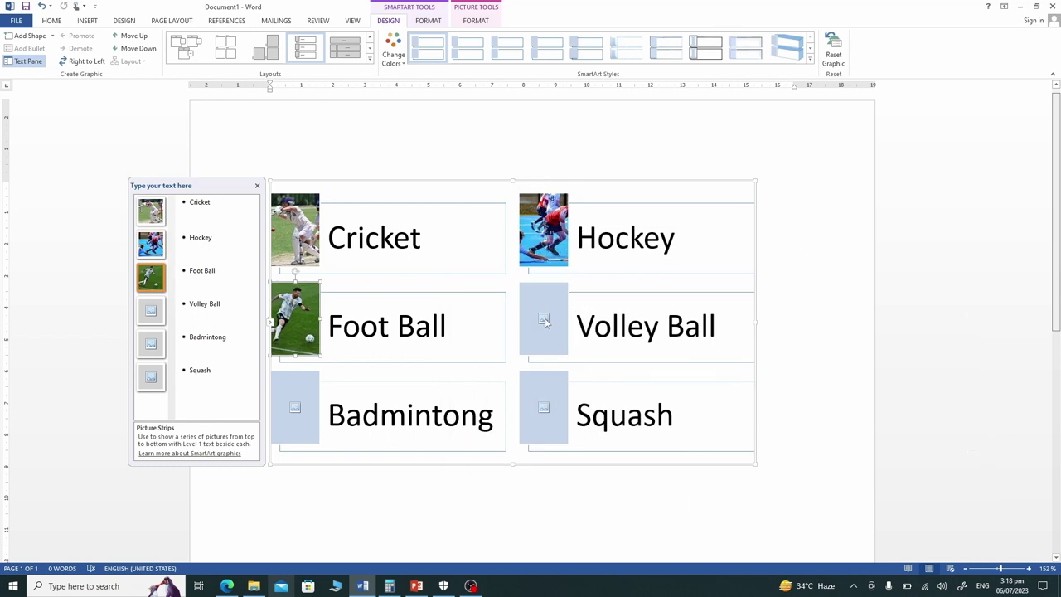
- Insert the Volley Ball photo from the Desktop into the Volley Ball strip
{"action": "left_click", "coordinate": [544, 321]}
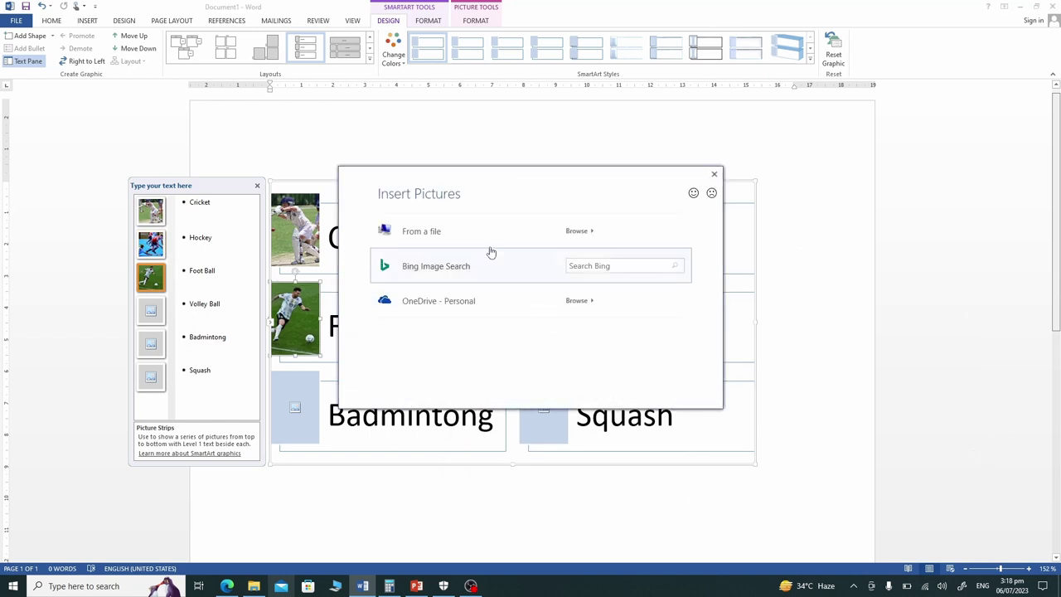
{"action": "left_click", "coordinate": [473, 239]}
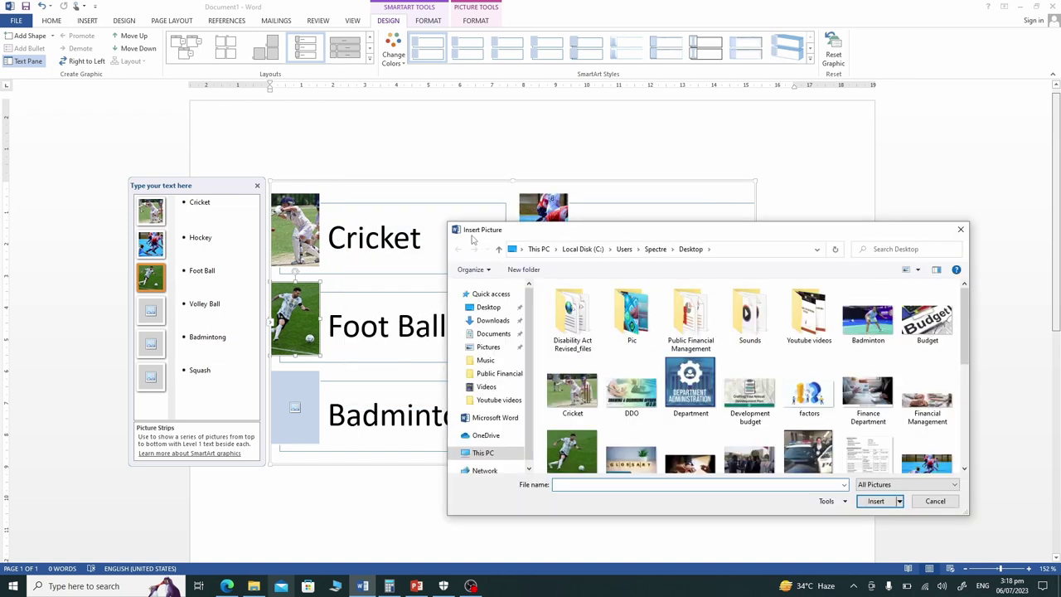
{"action": "left_click", "coordinate": [488, 307]}
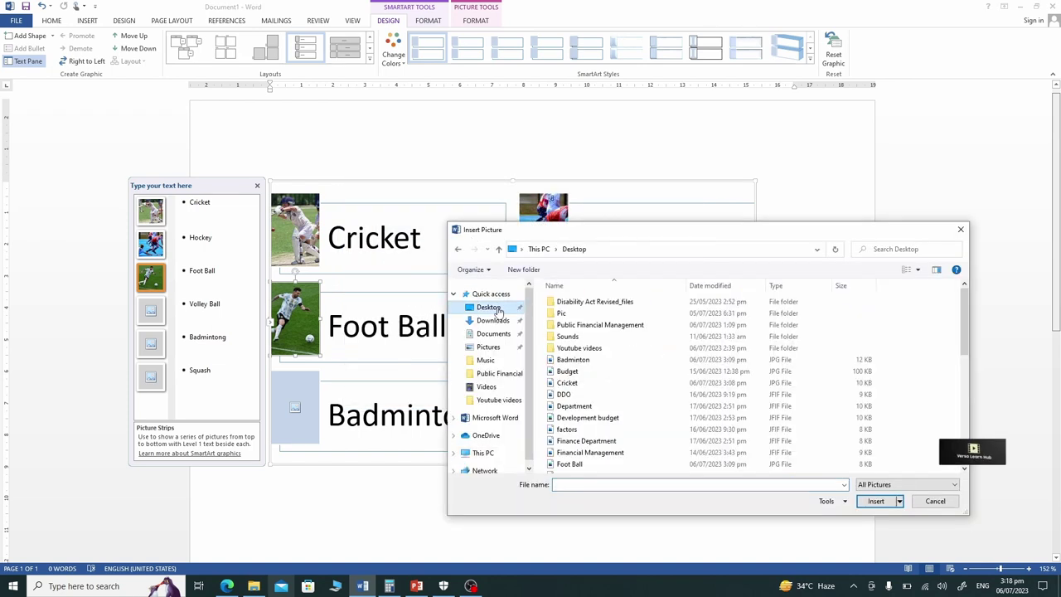
{"action": "left_click", "coordinate": [563, 406]}
{"action": "key", "text": "v"}
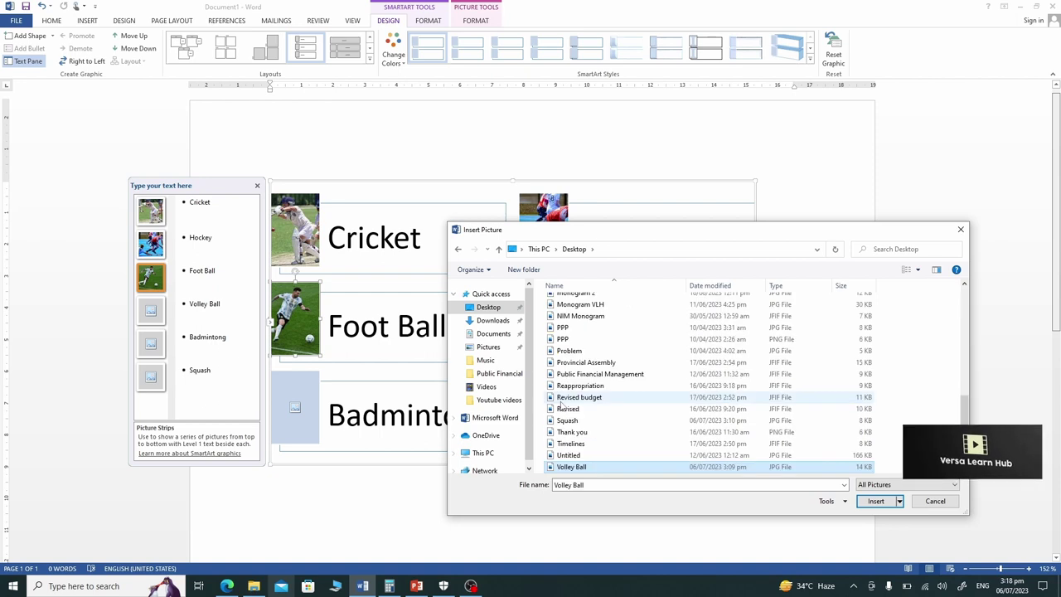
{"action": "double_click", "coordinate": [570, 466]}
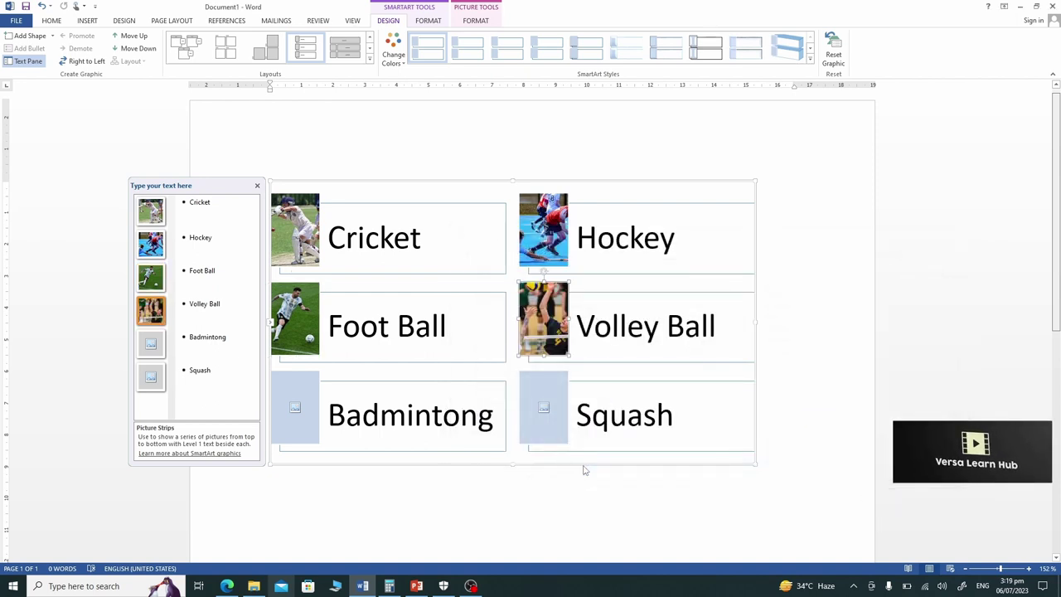
- Insert the Badminton photo from the Desktop into the Badmintong strip
{"action": "left_click", "coordinate": [295, 407]}
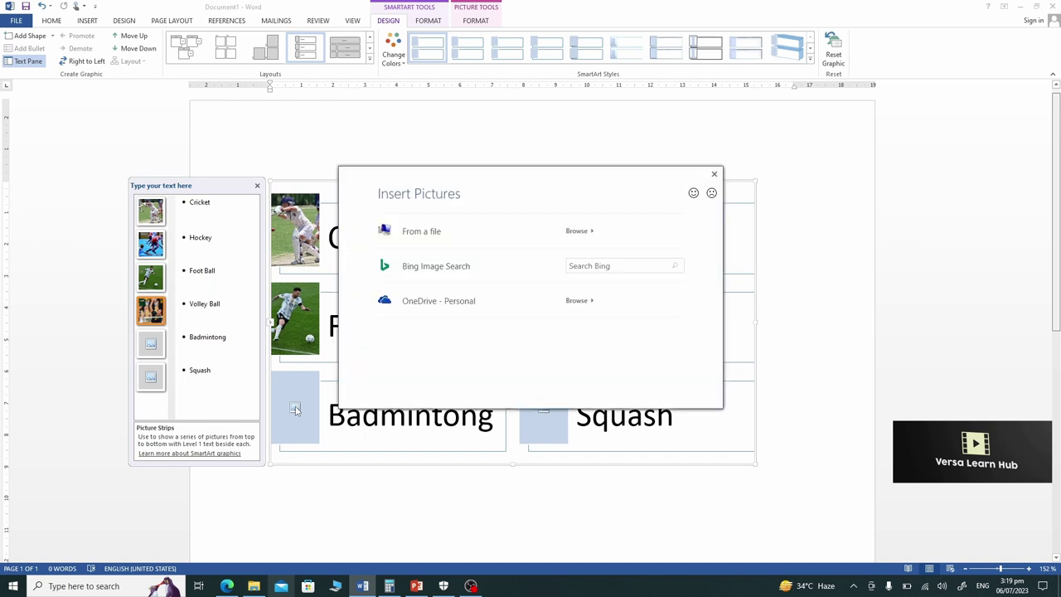
{"action": "left_click", "coordinate": [423, 231]}
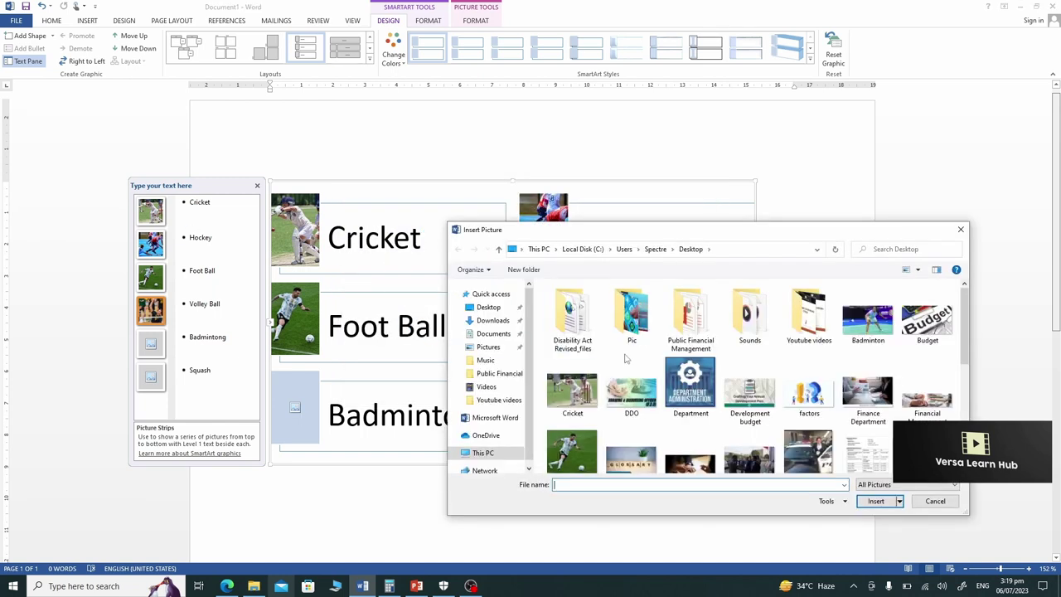
{"action": "left_click", "coordinate": [502, 309]}
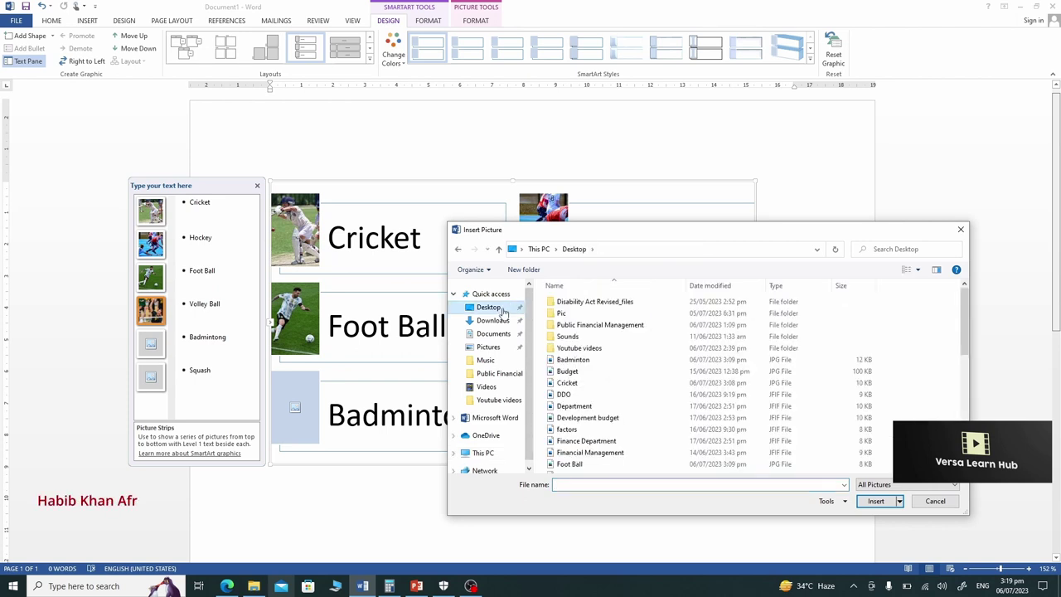
{"action": "left_click", "coordinate": [580, 371]}
{"action": "left_click", "coordinate": [573, 361]}
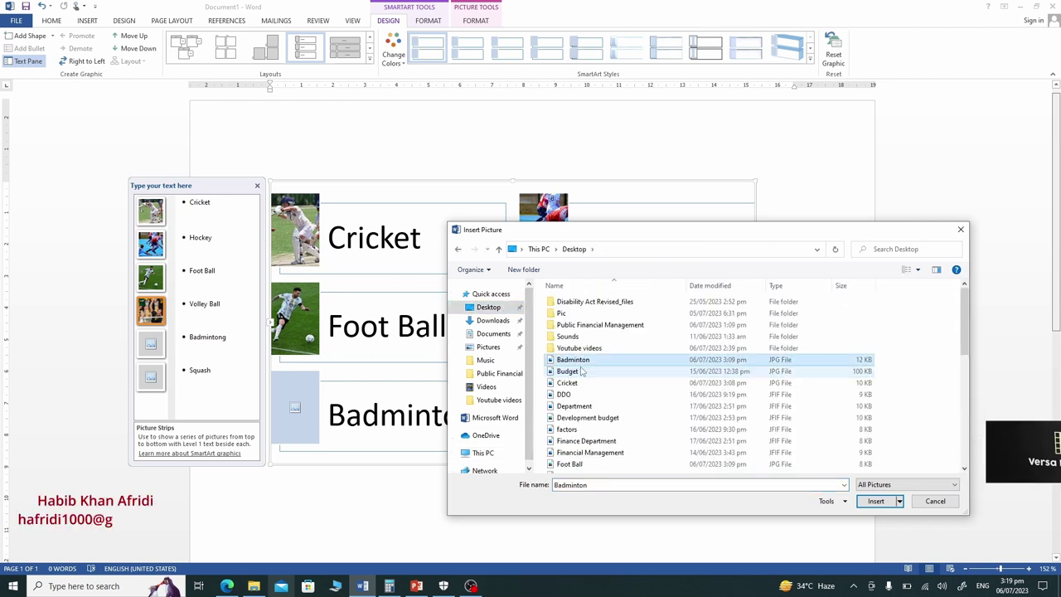
{"action": "double_click", "coordinate": [574, 361]}
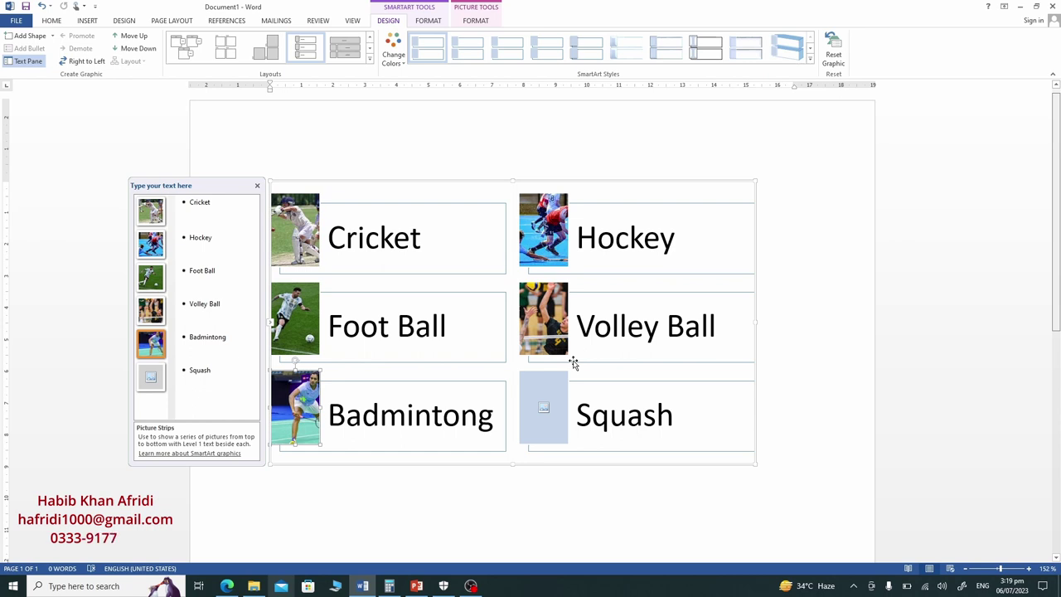
- Insert the Squash photo from the Desktop into the Squash strip
{"action": "left_click", "coordinate": [544, 408]}
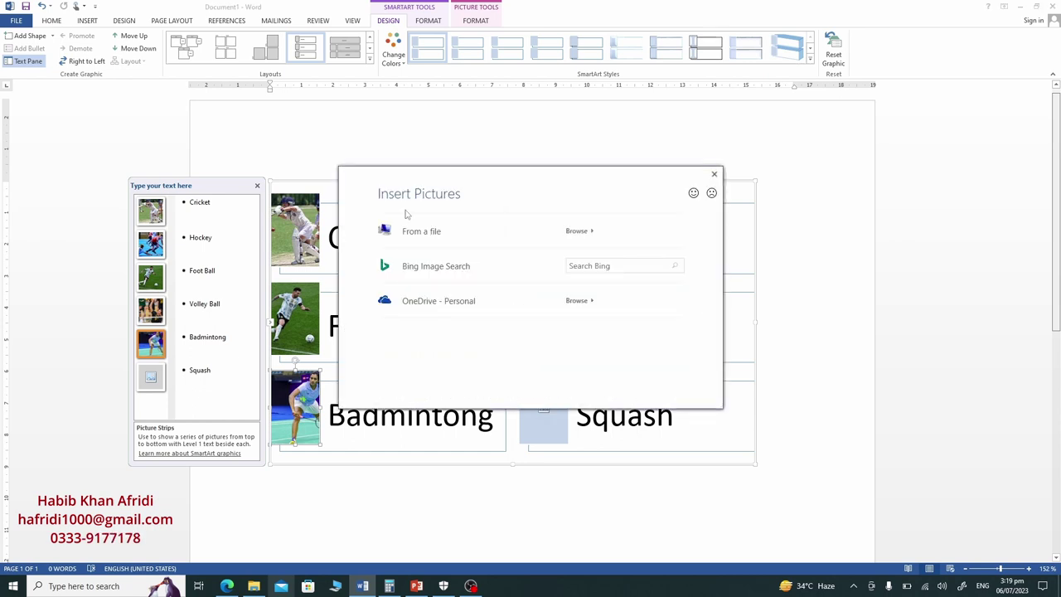
{"action": "left_click", "coordinate": [421, 233]}
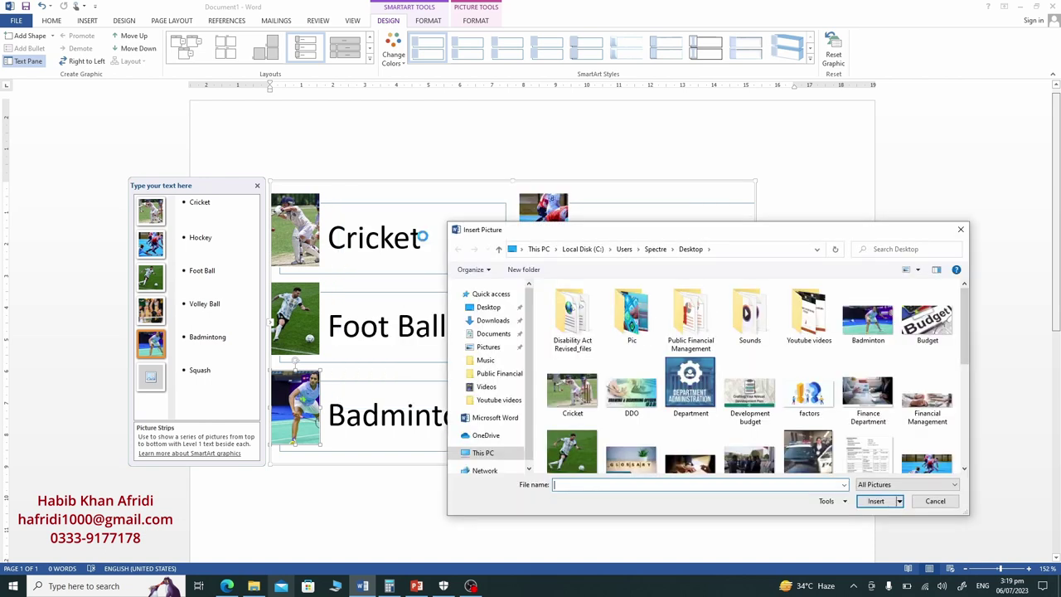
{"action": "left_click", "coordinate": [478, 307]}
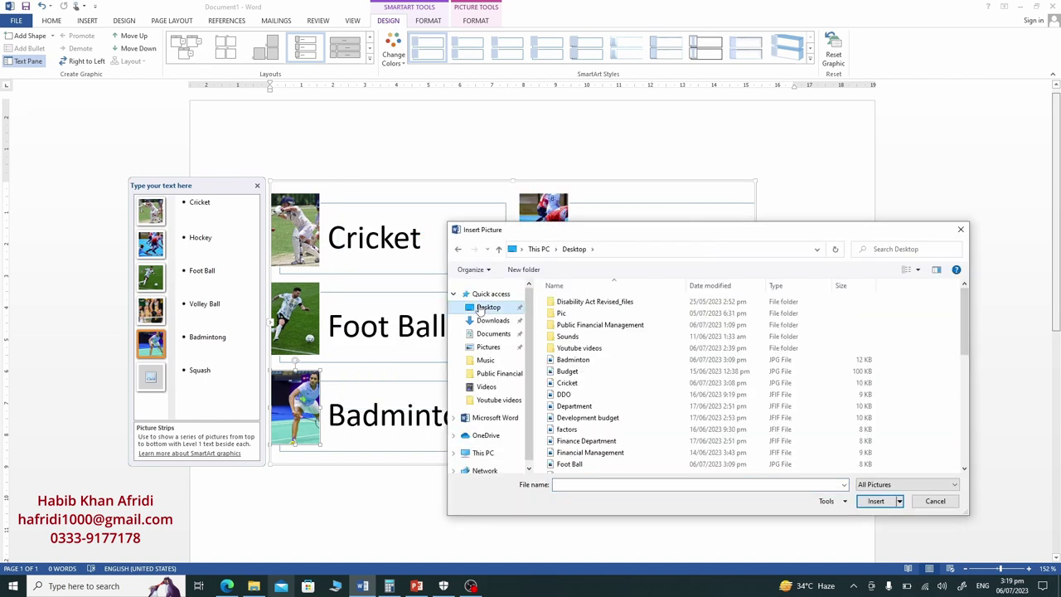
{"action": "left_click", "coordinate": [574, 407]}
{"action": "type", "text": "sq"}
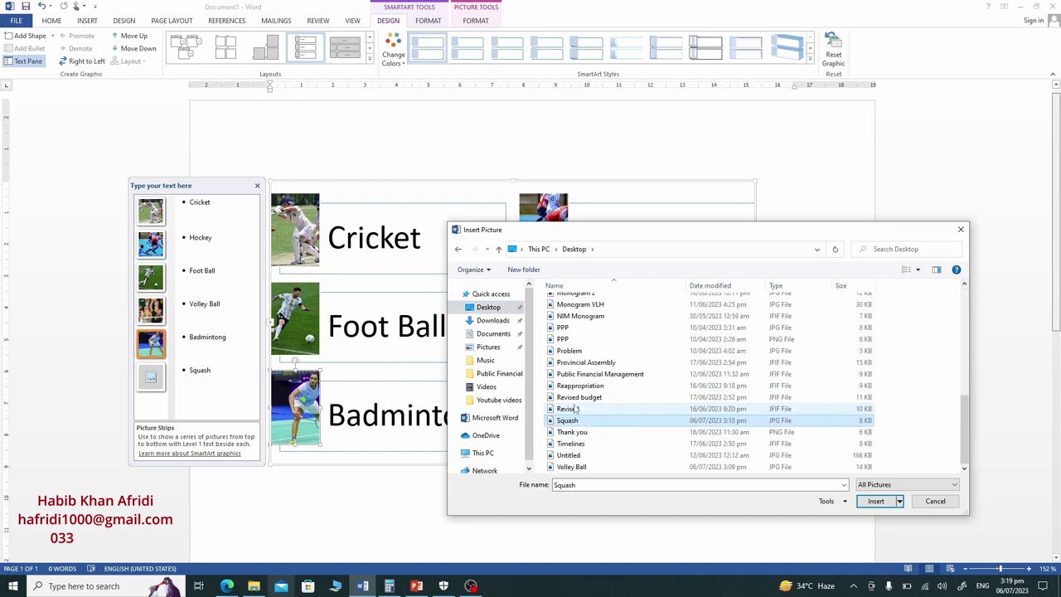
{"action": "double_click", "coordinate": [568, 421]}
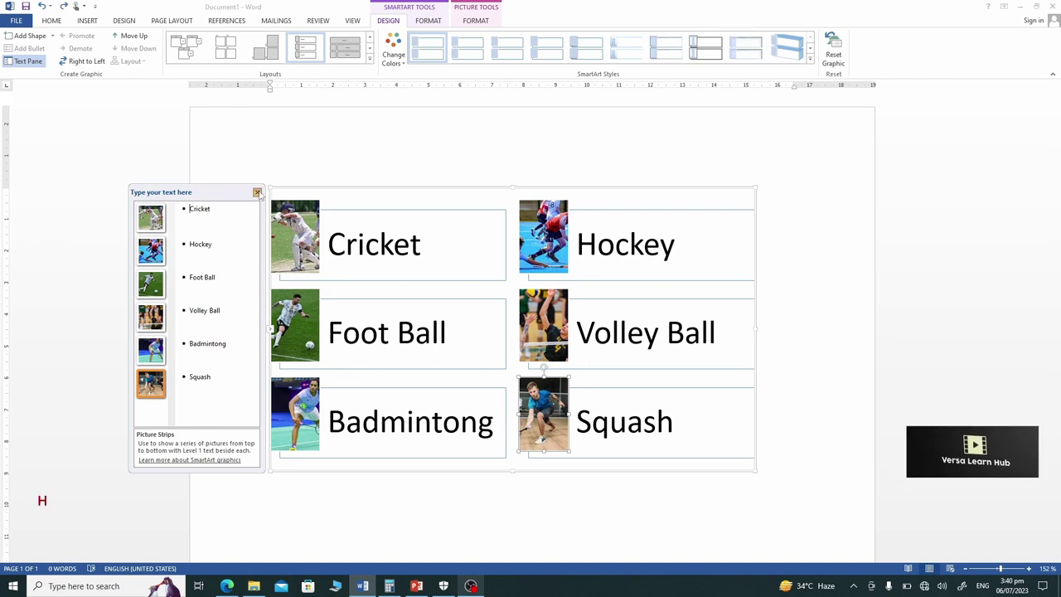
- Close the text pane and set the whole diagram's text to Bahnschrift, size 20
{"action": "left_click", "coordinate": [257, 192]}
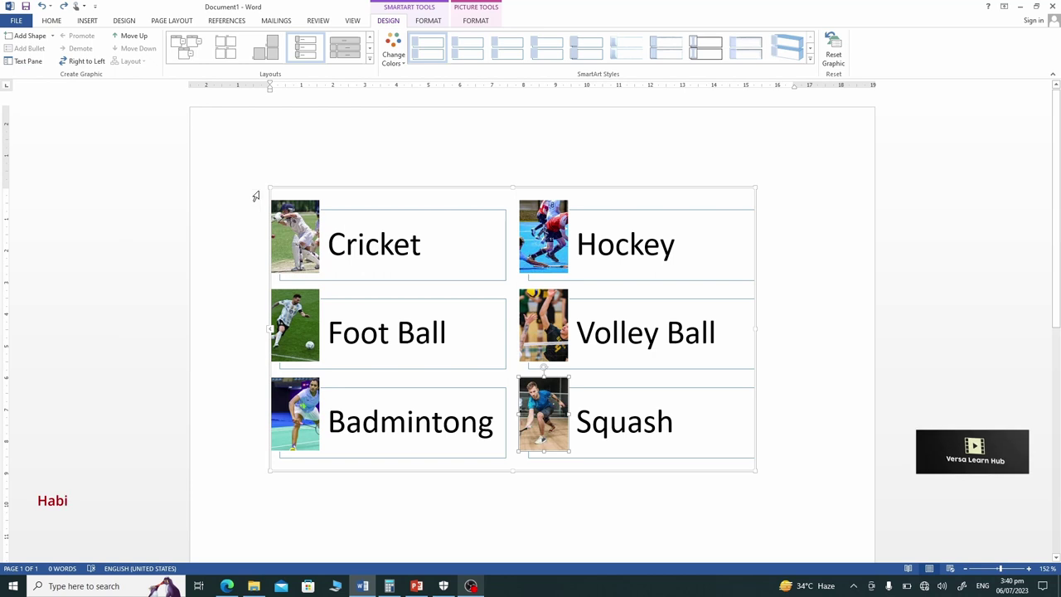
{"action": "left_click", "coordinate": [382, 191]}
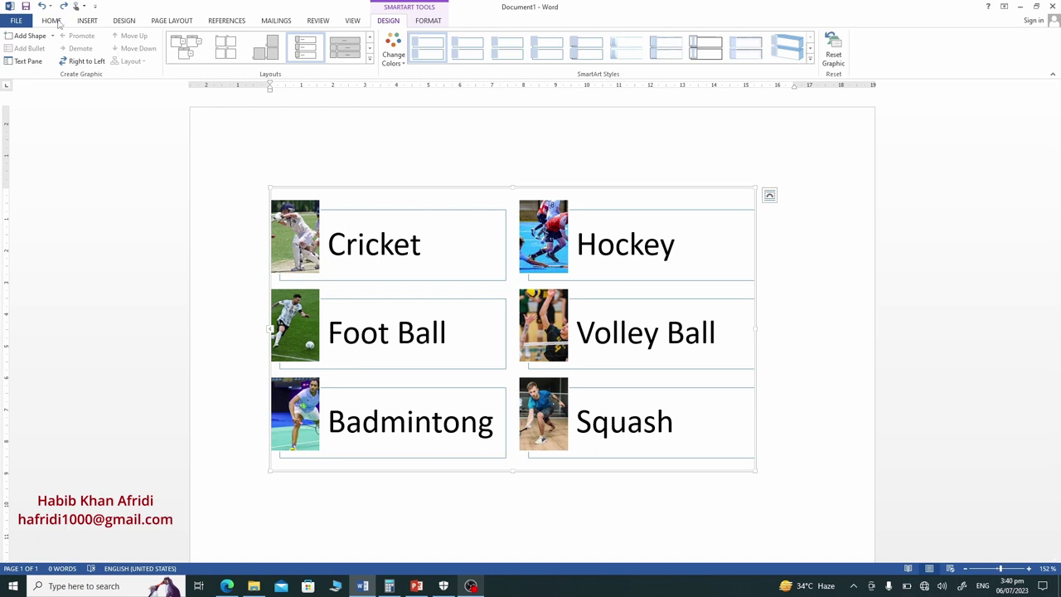
{"action": "left_click", "coordinate": [52, 21]}
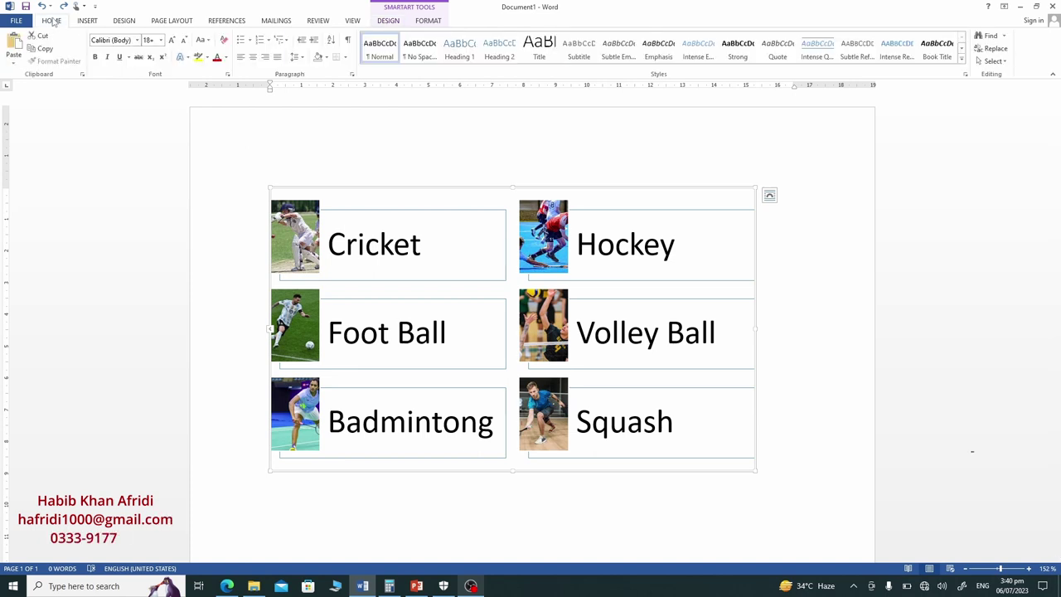
{"action": "left_click", "coordinate": [137, 40]}
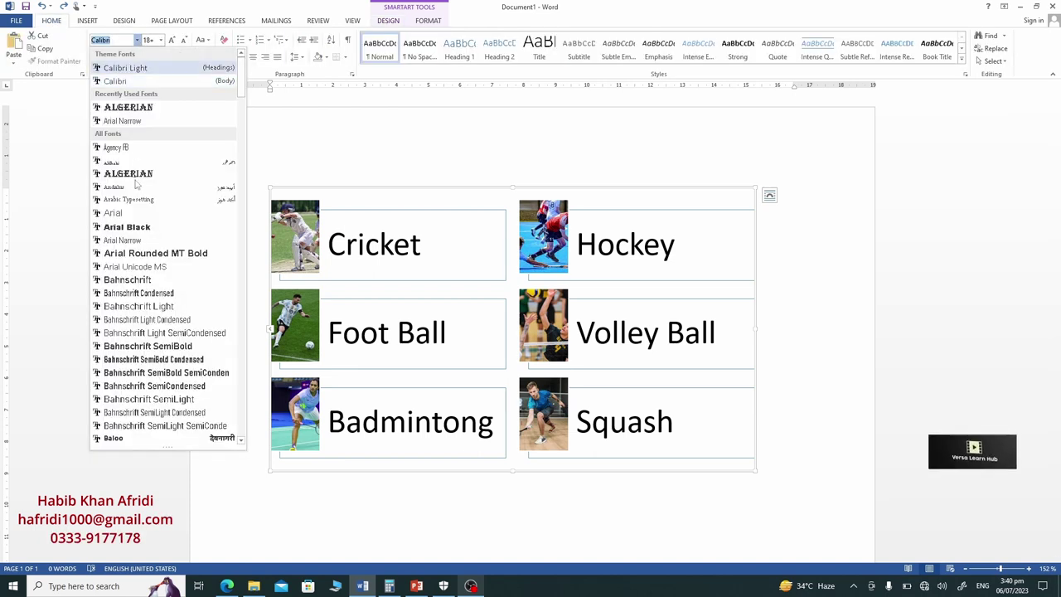
{"action": "left_click", "coordinate": [149, 279]}
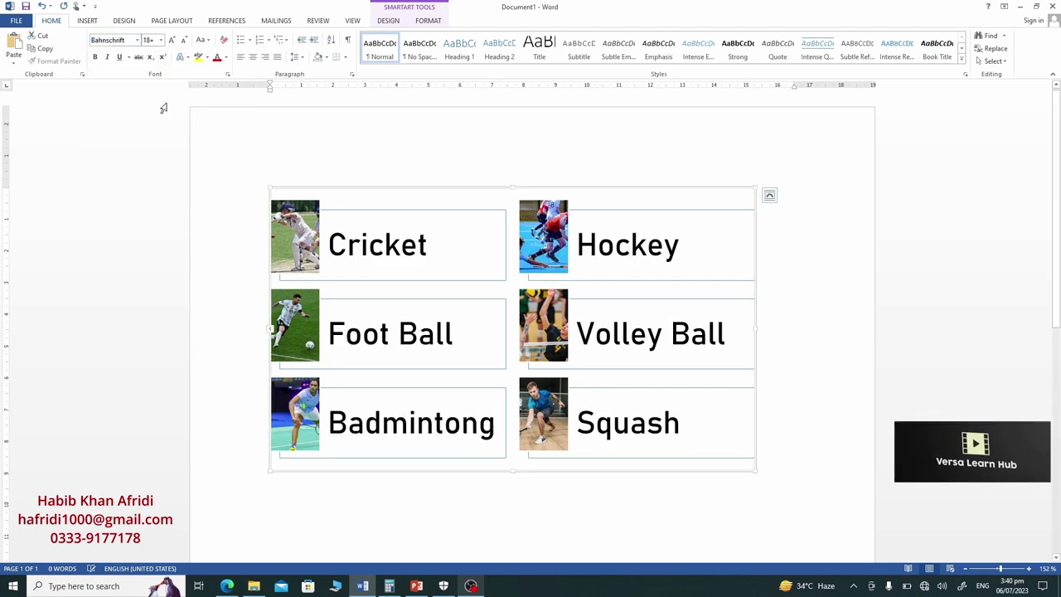
{"action": "left_click", "coordinate": [161, 41]}
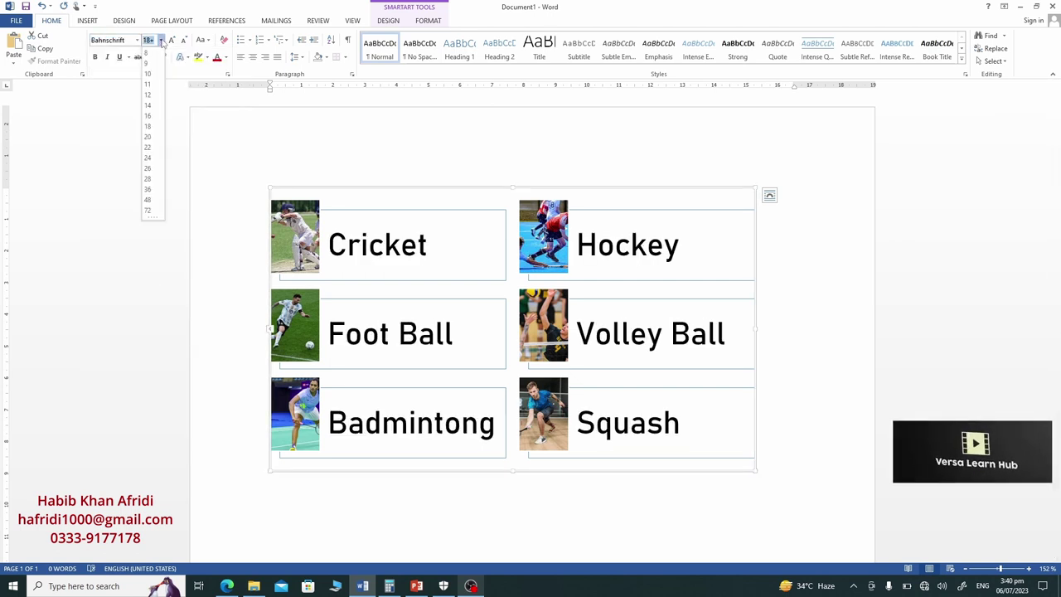
{"action": "left_click", "coordinate": [148, 136]}
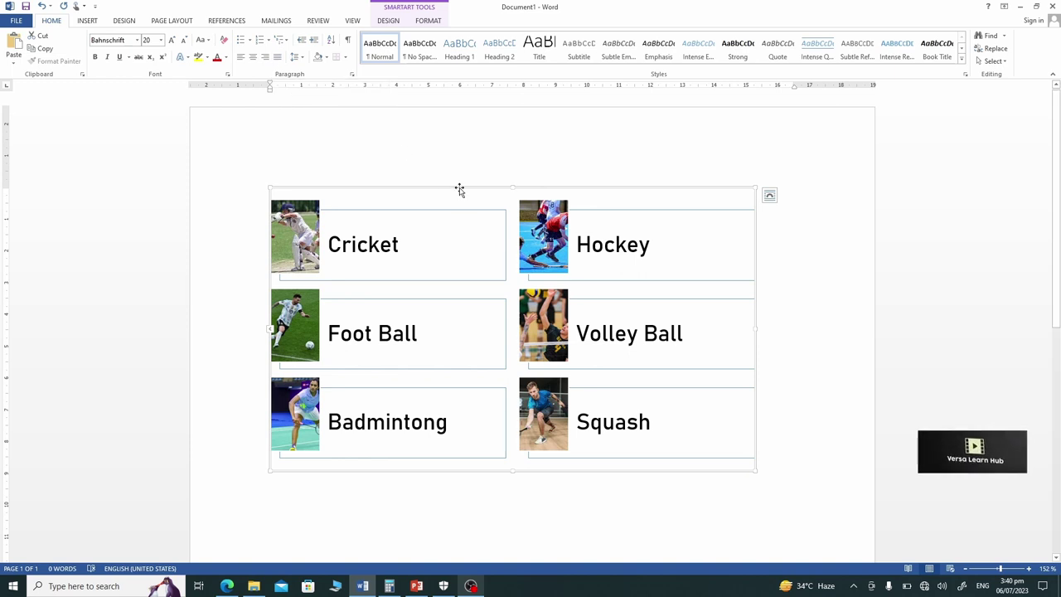
- Apply the first Colorful colour scheme to the sports diagram
{"action": "left_click", "coordinate": [389, 21]}
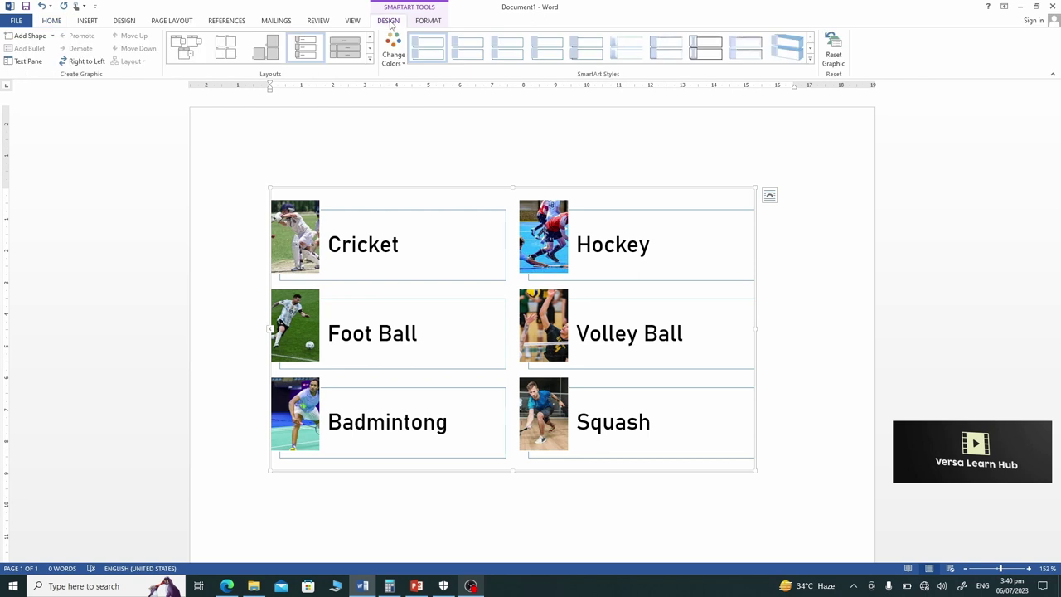
{"action": "left_click", "coordinate": [397, 65]}
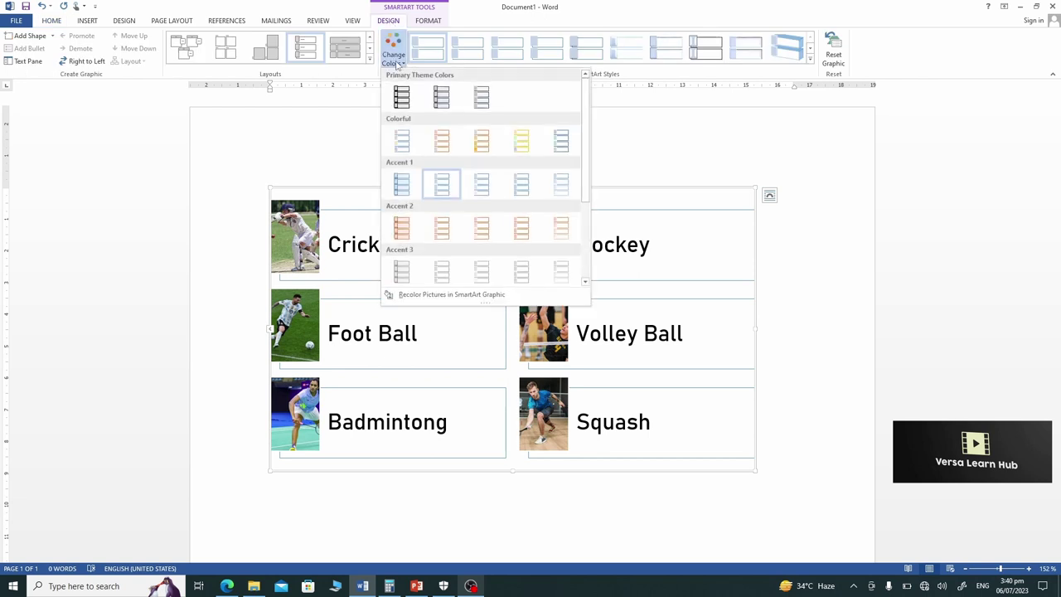
{"action": "left_click", "coordinate": [409, 146]}
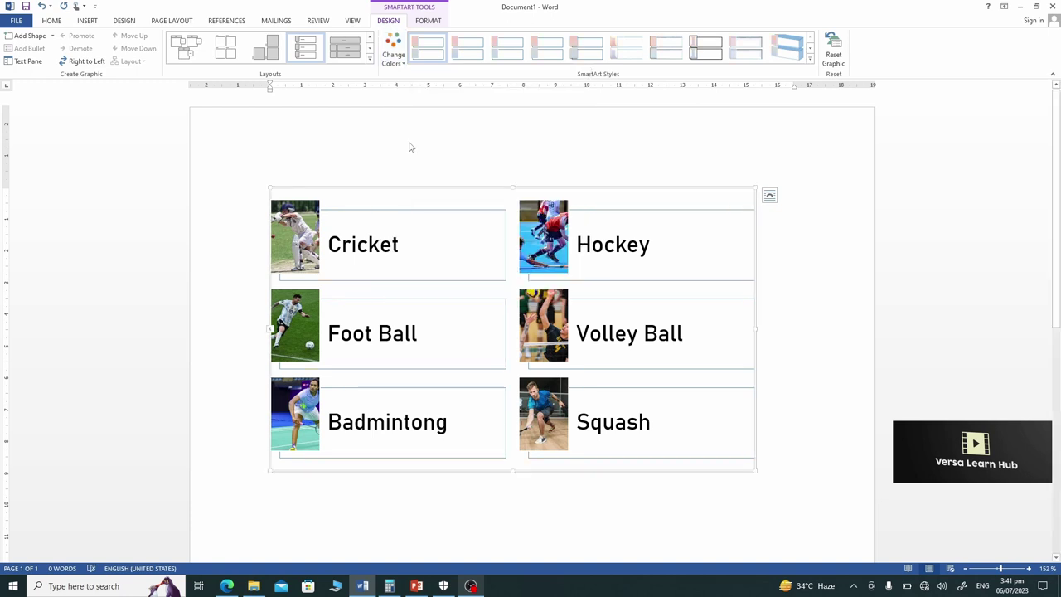
- Try a 3-D SmartArt style, then revert to the flat Best Match style
{"action": "left_click", "coordinate": [810, 62]}
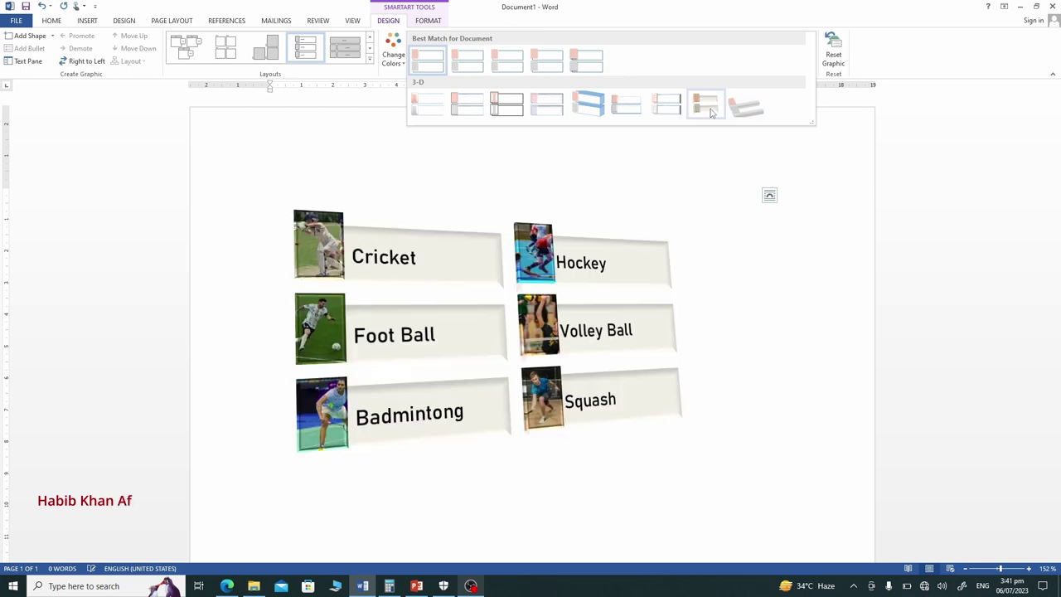
{"action": "left_click", "coordinate": [585, 114]}
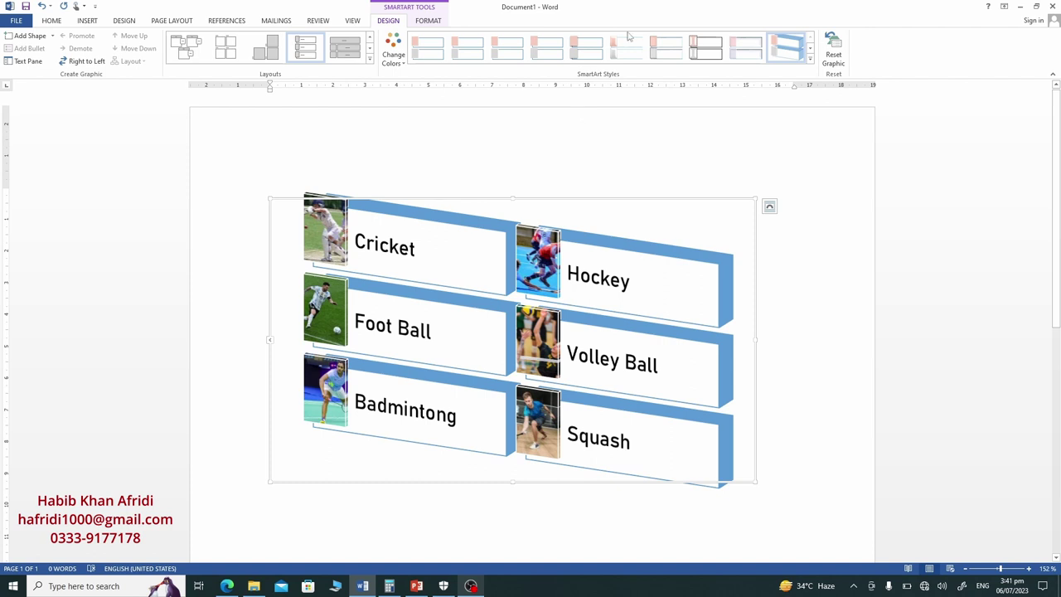
{"action": "left_click", "coordinate": [811, 61]}
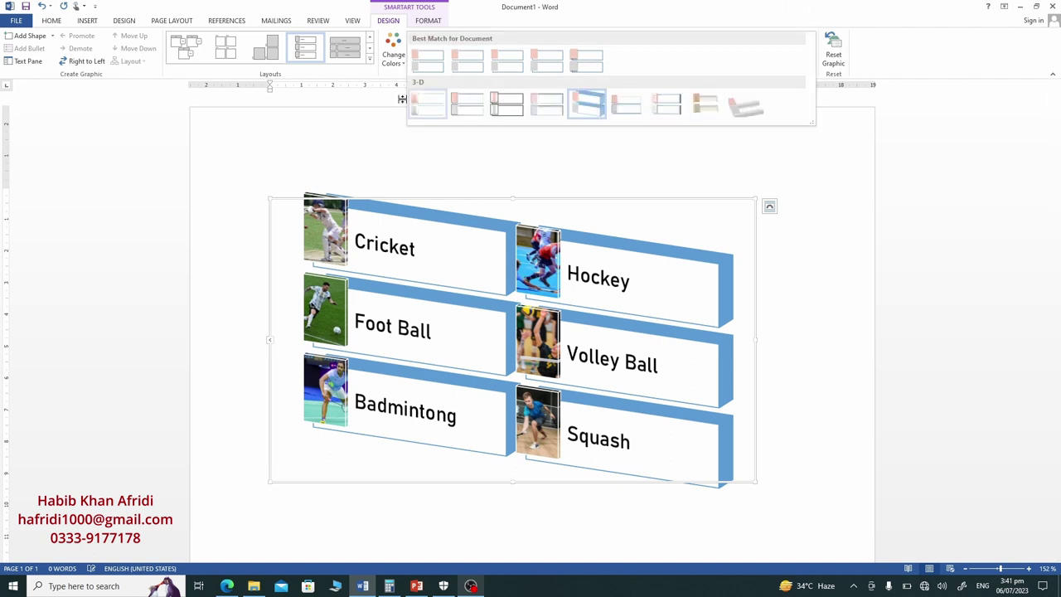
{"action": "left_click", "coordinate": [421, 68]}
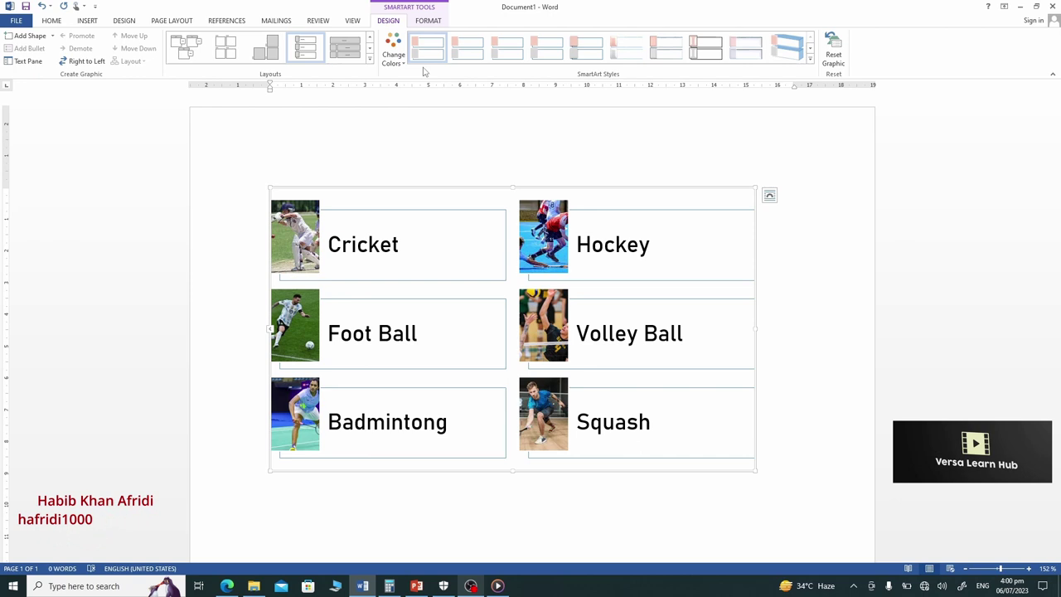
{"action": "left_click", "coordinate": [488, 304]}
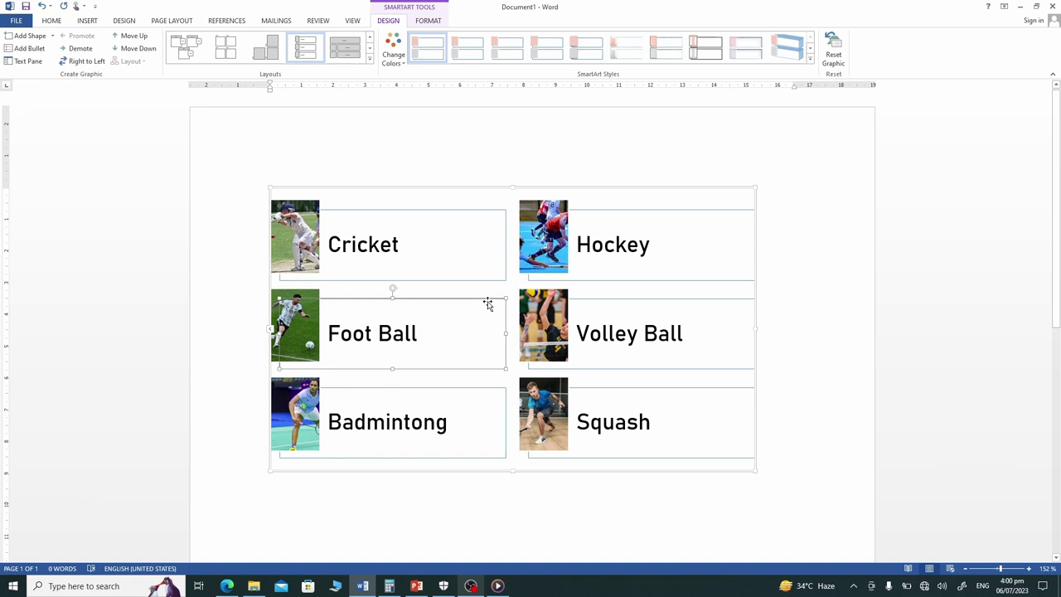
{"action": "left_click", "coordinate": [300, 293]}
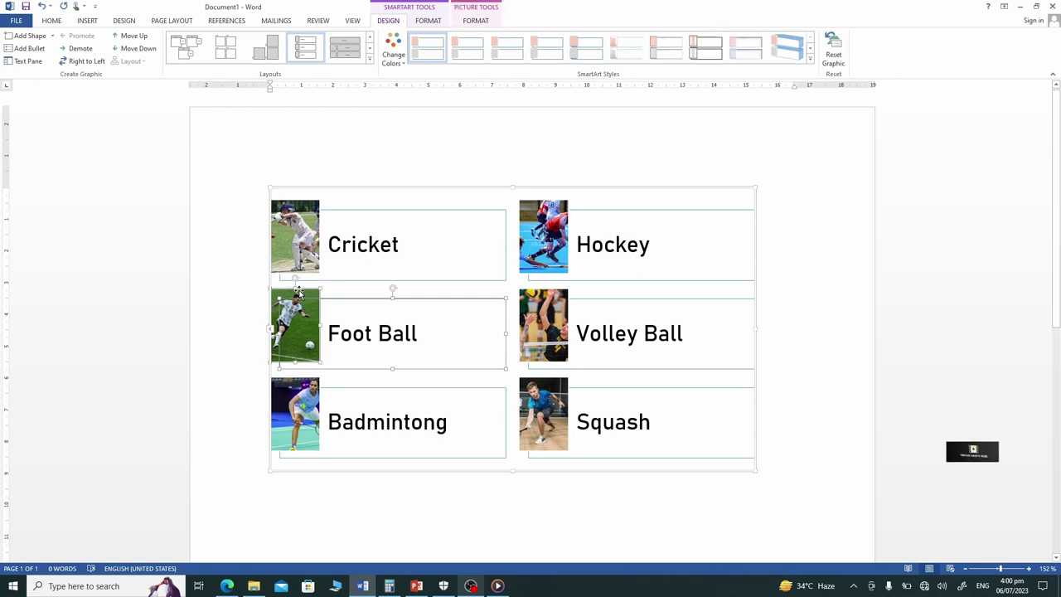
{"action": "key", "text": "Delete"}
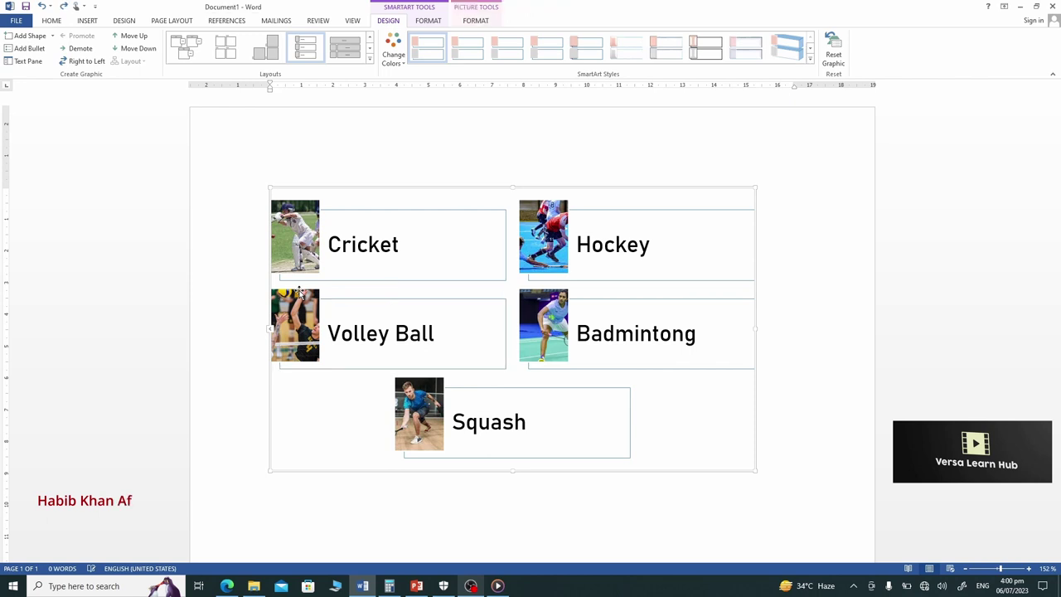
{"action": "left_click", "coordinate": [322, 470]}
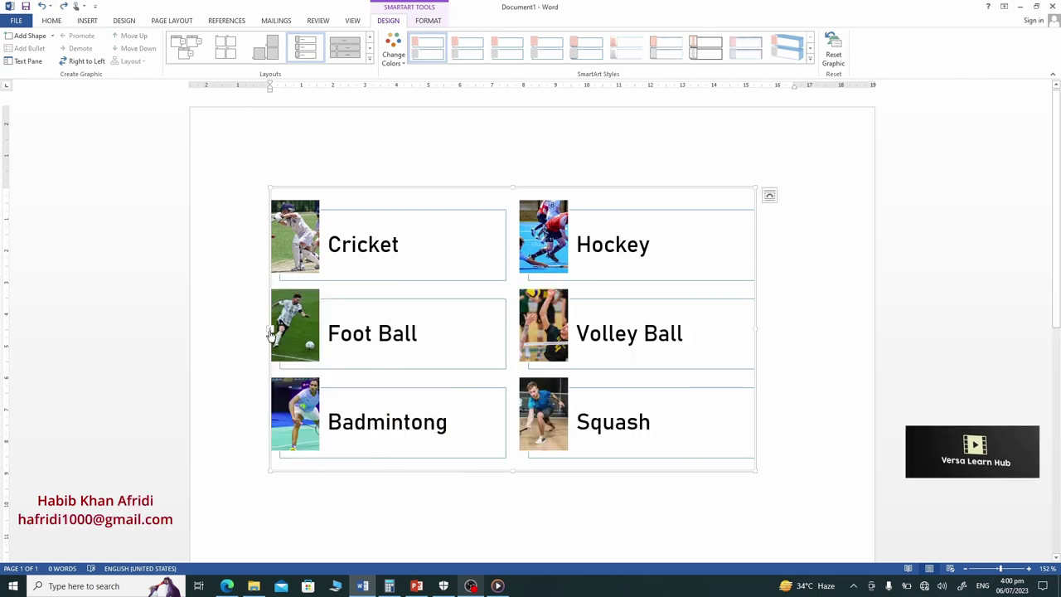
- Recreate the Hockey entry as a new bullet directly after Cricket in the text pane
{"action": "left_click", "coordinate": [269, 332]}
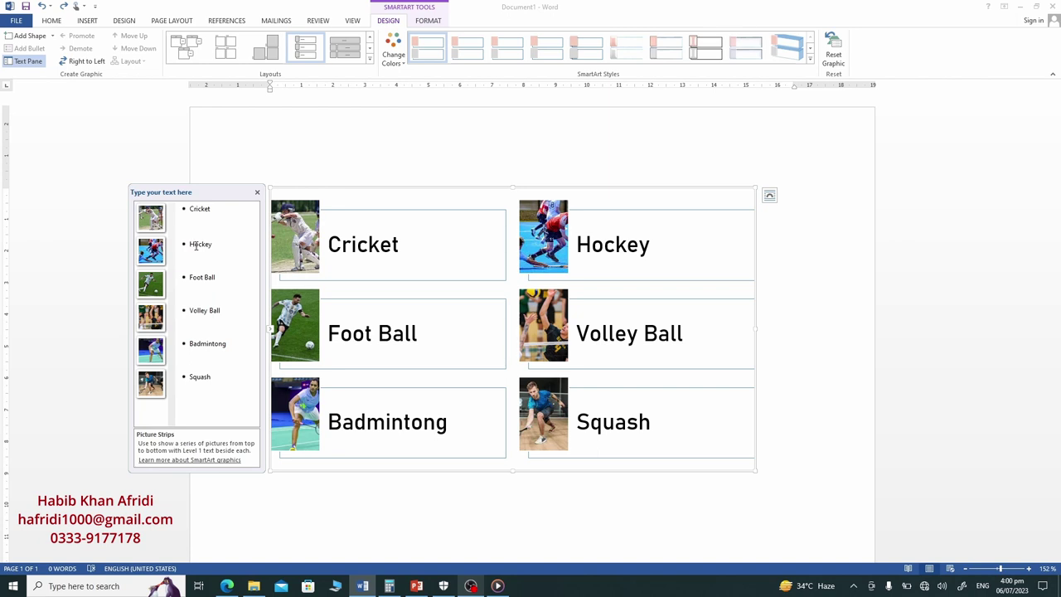
{"action": "double_click", "coordinate": [196, 246]}
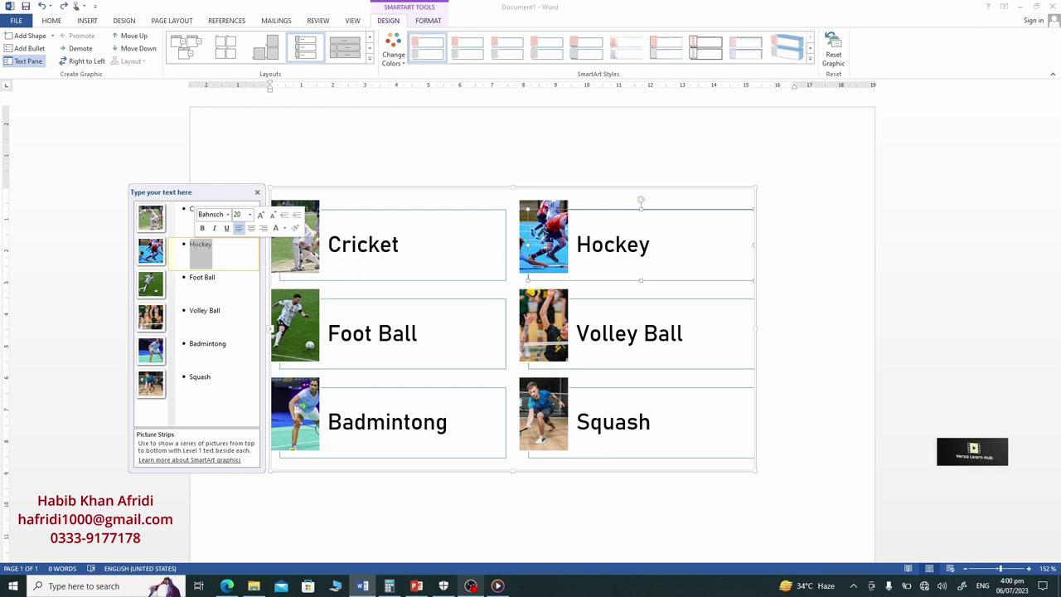
{"action": "key", "text": "BackSpace"}
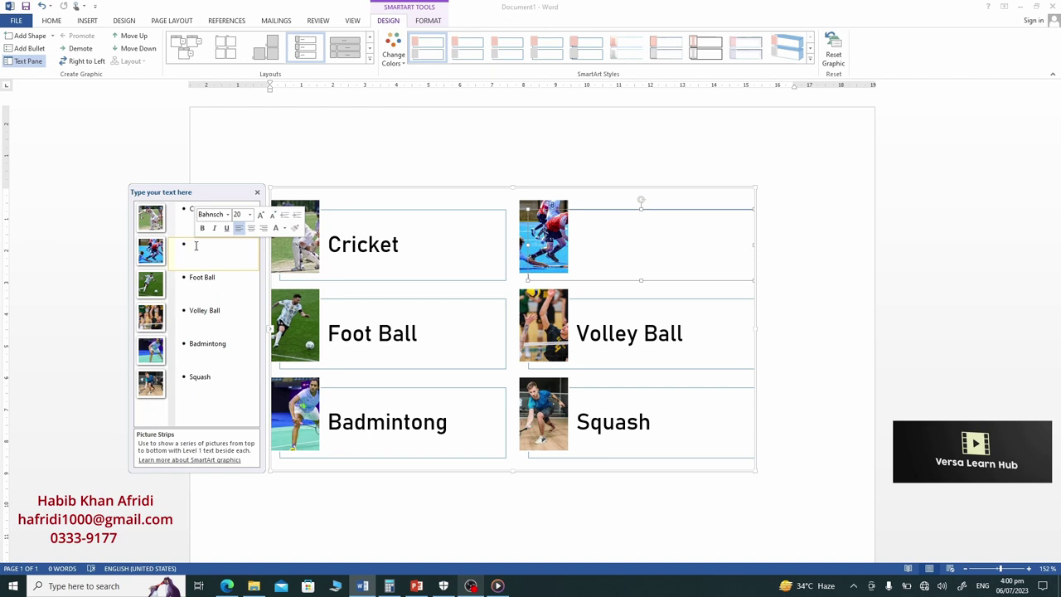
{"action": "key", "text": "BackSpace"}
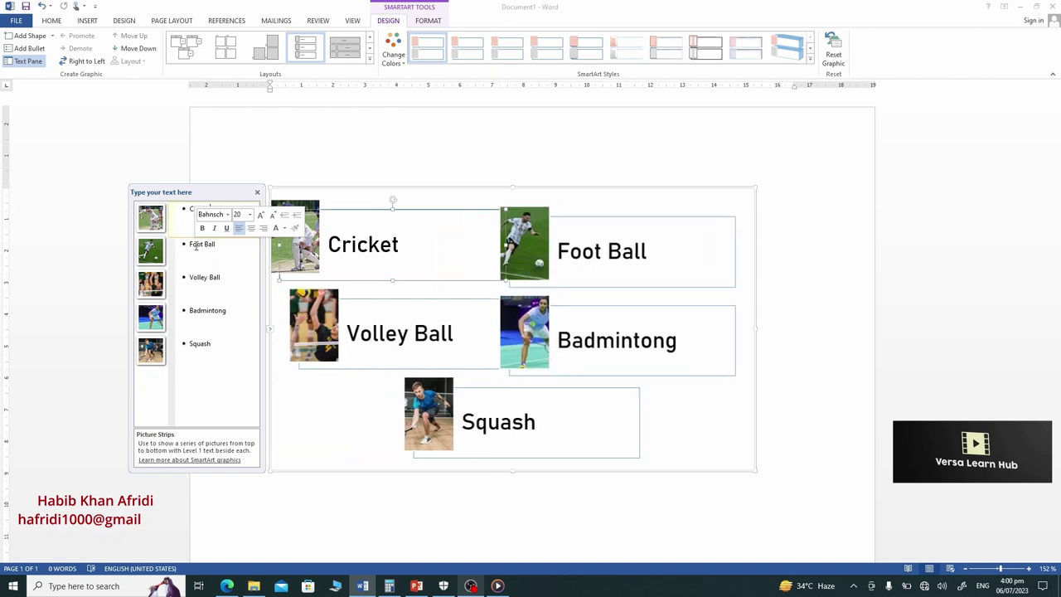
{"action": "key", "text": "Return"}
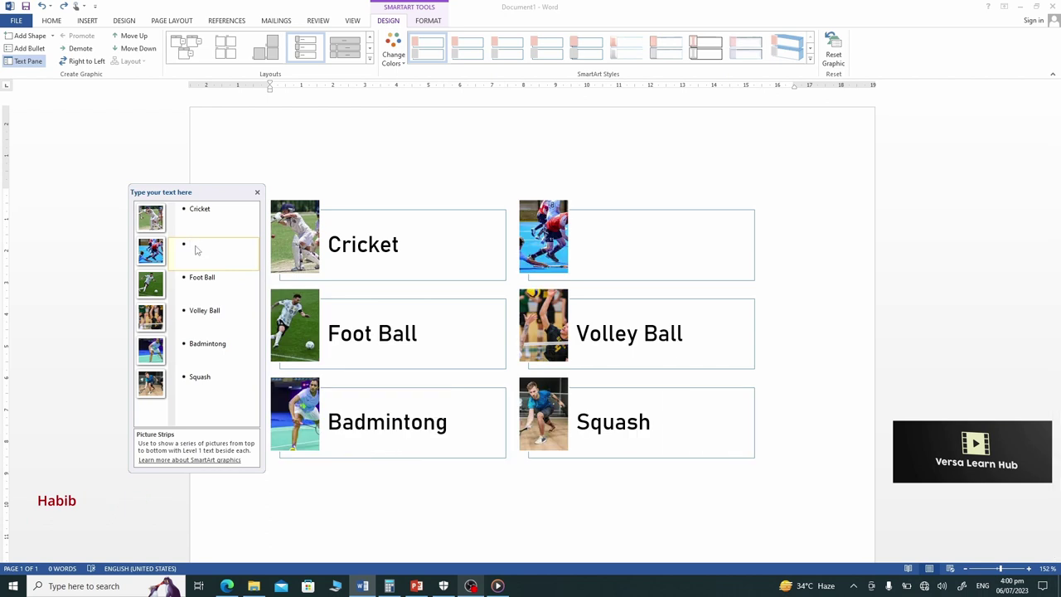
{"action": "type", "text": "Hockey"}
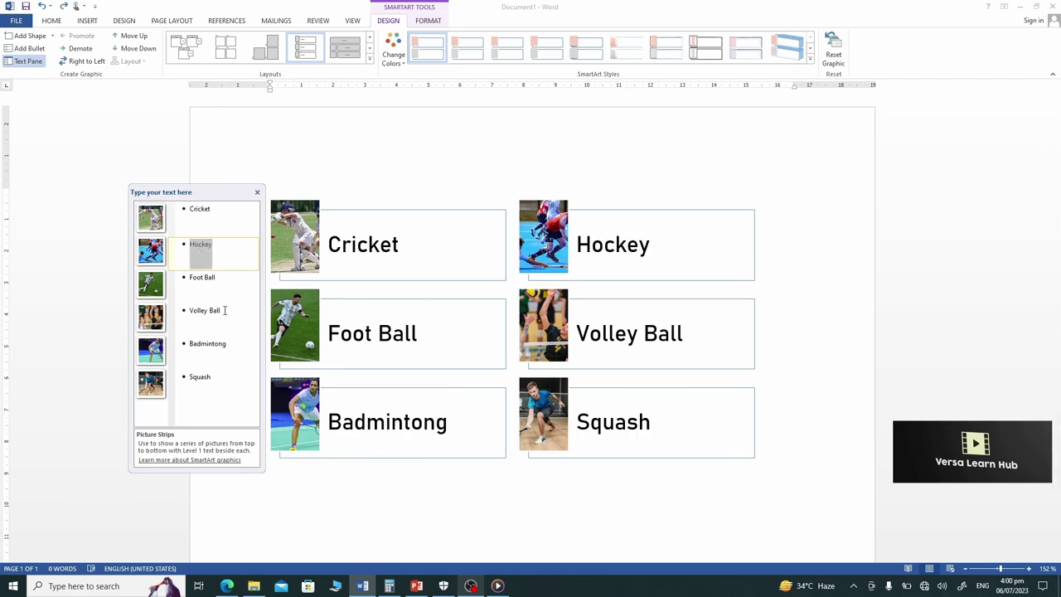
- Remove a stray empty bullet after Volley Ball, select the graphic and close the text pane
{"action": "left_click", "coordinate": [226, 311]}
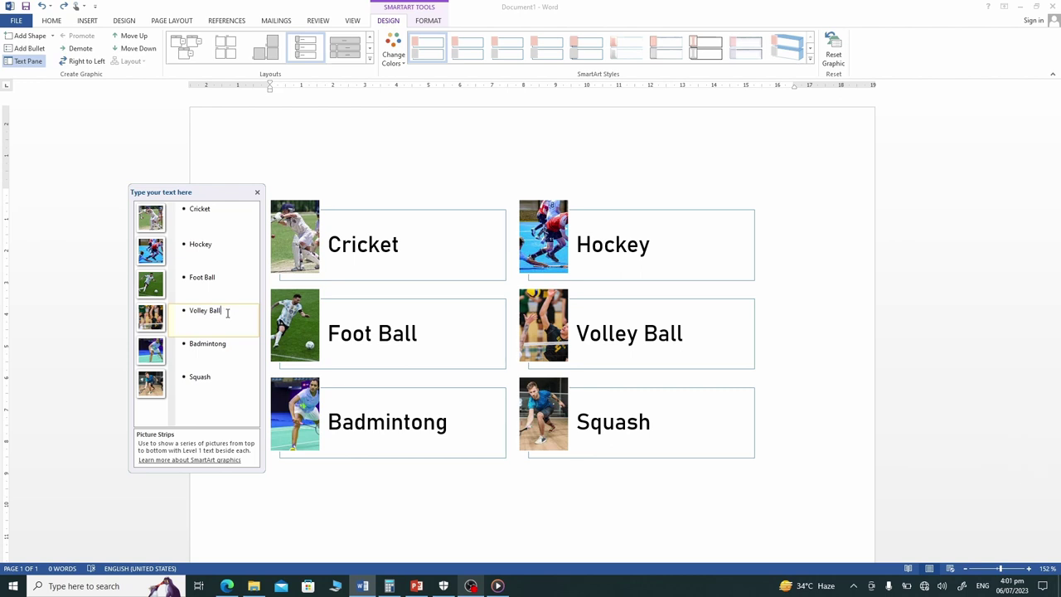
{"action": "key", "text": "Return"}
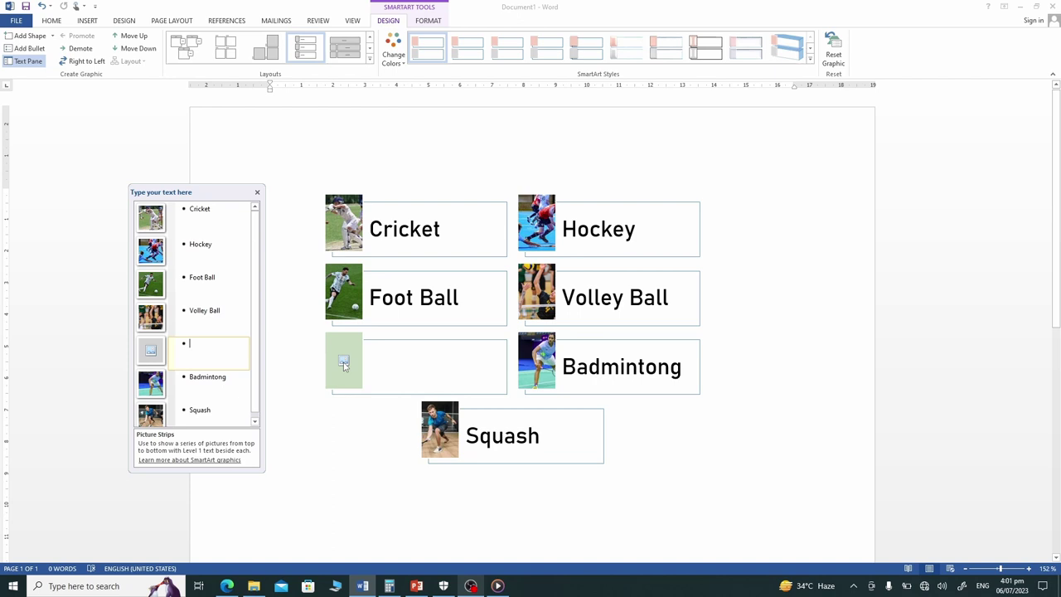
{"action": "key", "text": "BackSpace"}
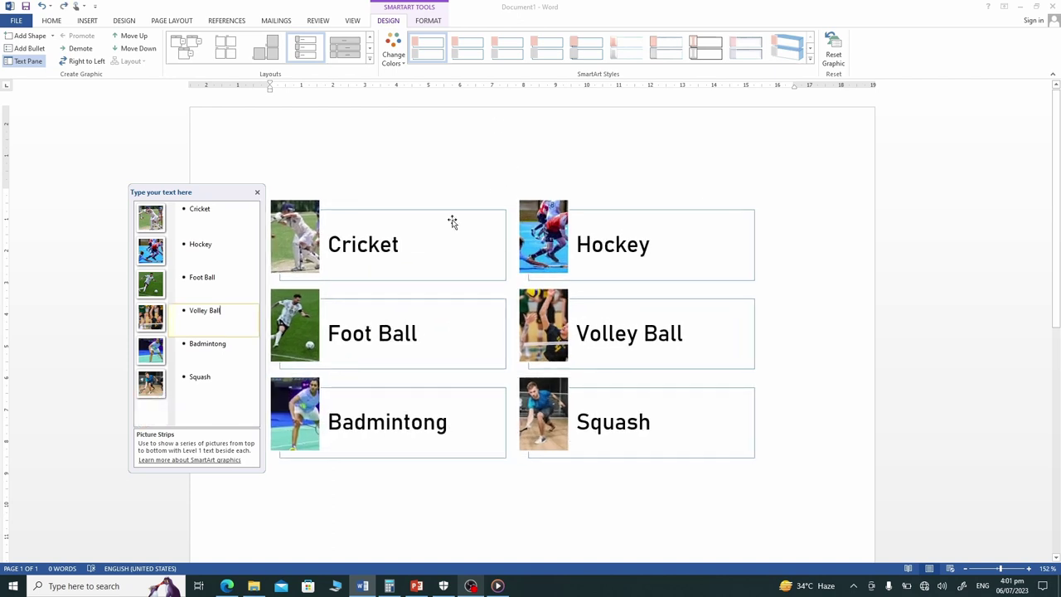
{"action": "left_click", "coordinate": [742, 295]}
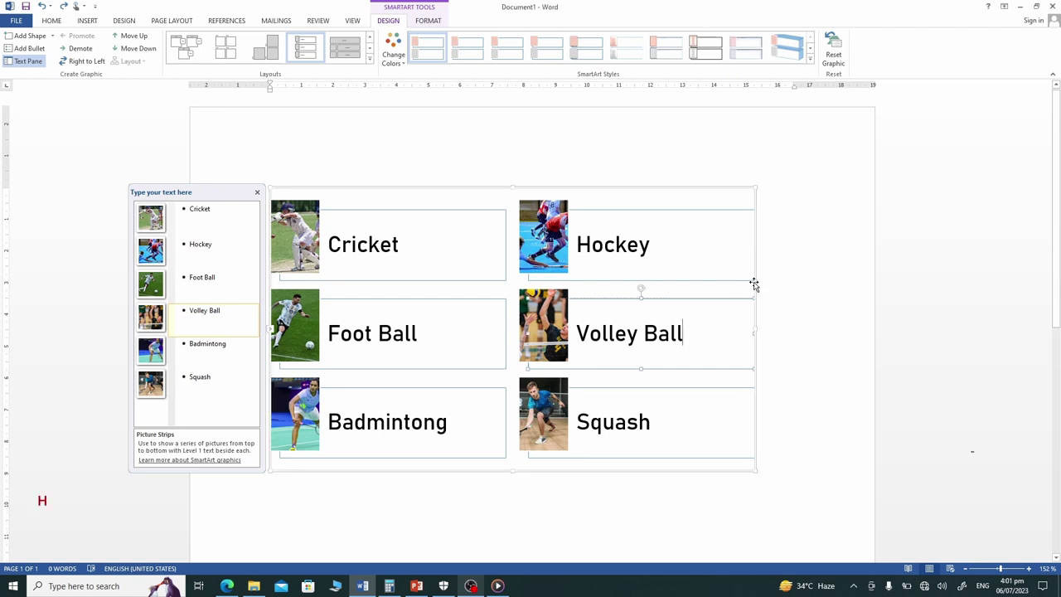
{"action": "left_click", "coordinate": [755, 271]}
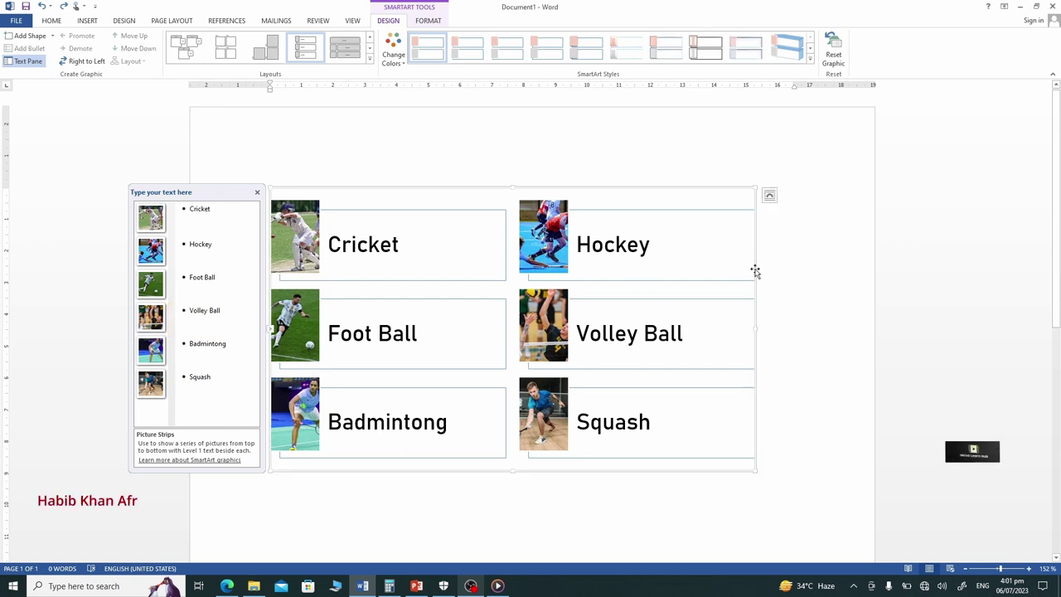
{"action": "left_click", "coordinate": [256, 193]}
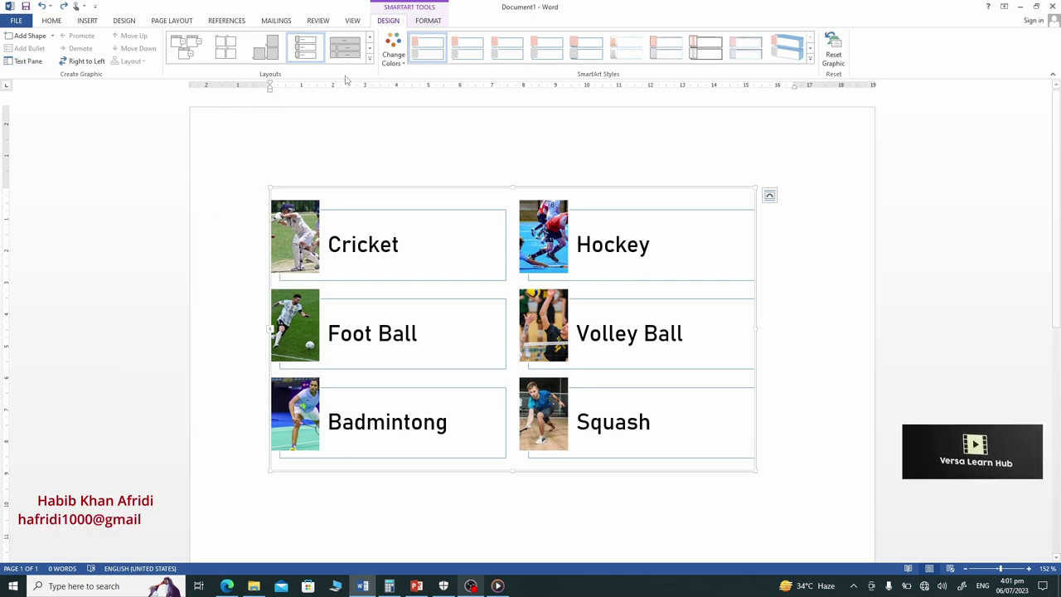
- Change the sports graphic's layout to Alternating Picture Blocks
{"action": "left_click", "coordinate": [370, 60]}
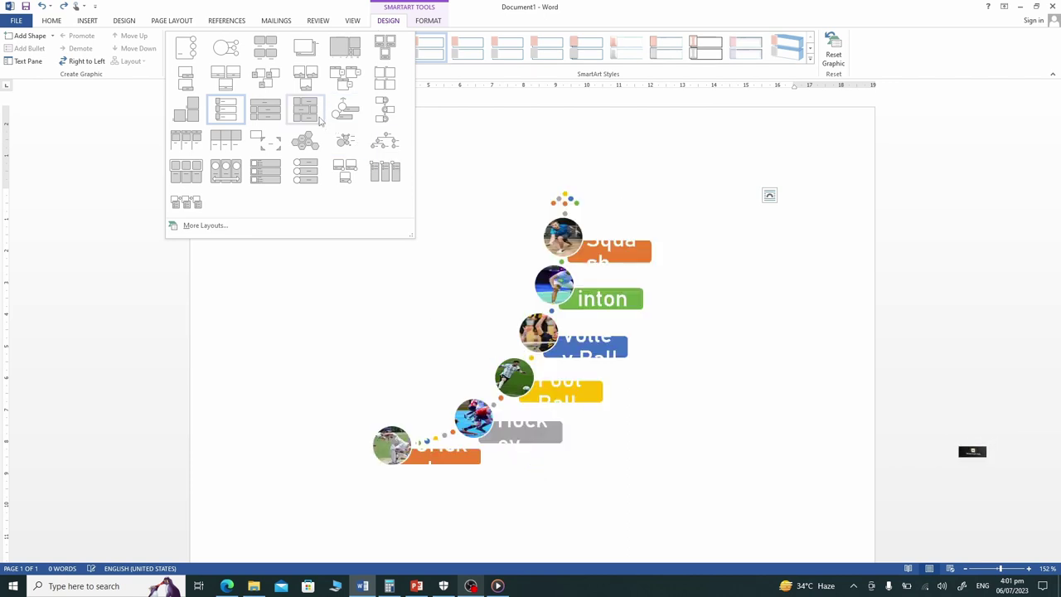
{"action": "left_click", "coordinate": [318, 121]}
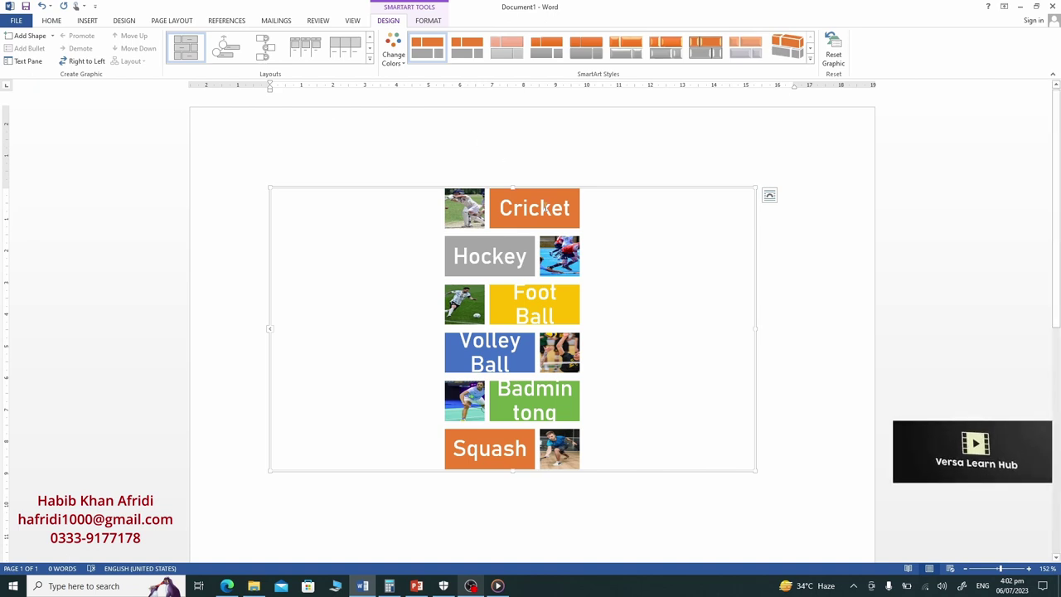
- Reopen the text pane, then select all six sport caption blocks with Ctrl+A
{"action": "left_click", "coordinate": [272, 331]}
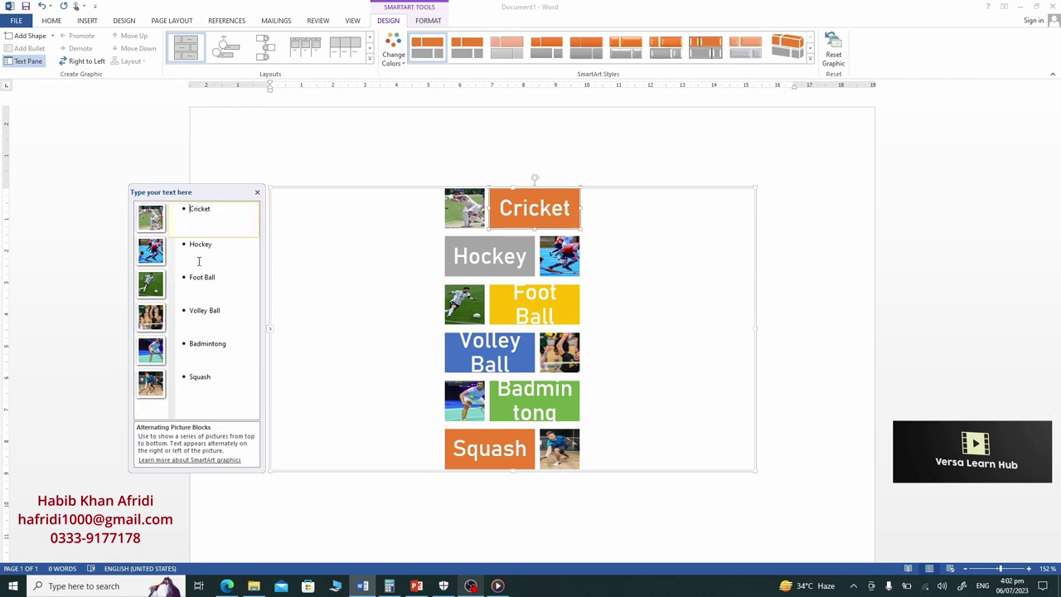
{"action": "left_click", "coordinate": [218, 402], "text": "shift"}
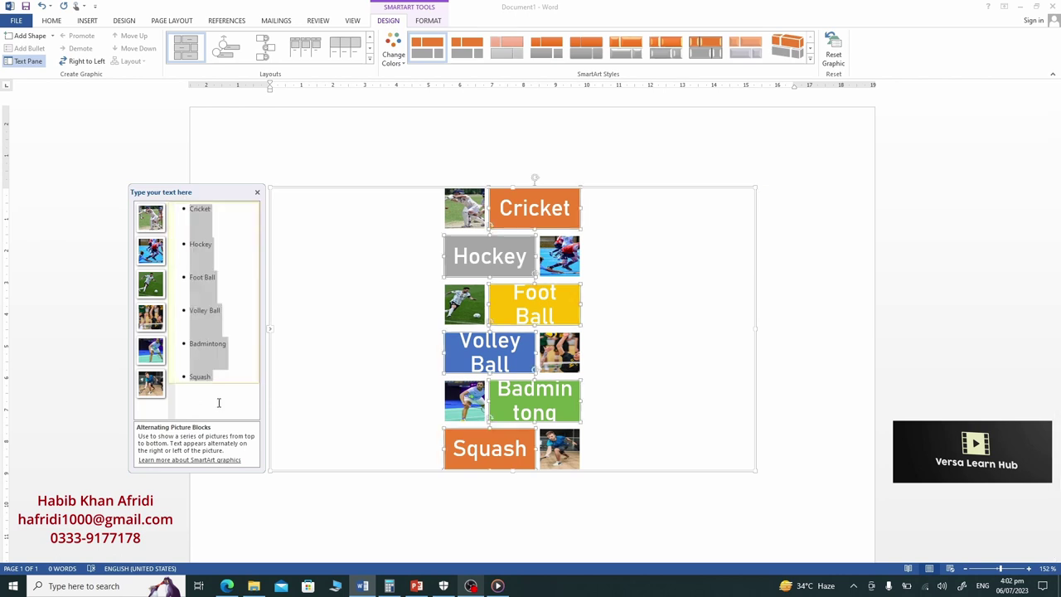
{"action": "left_click", "coordinate": [583, 208]}
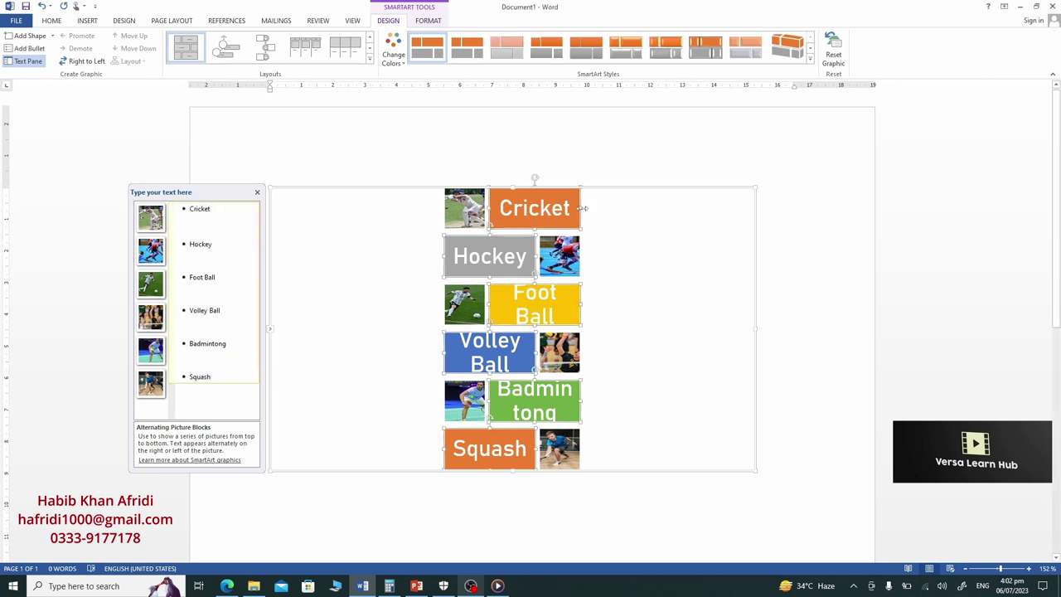
{"action": "key", "text": "ctrl+a"}
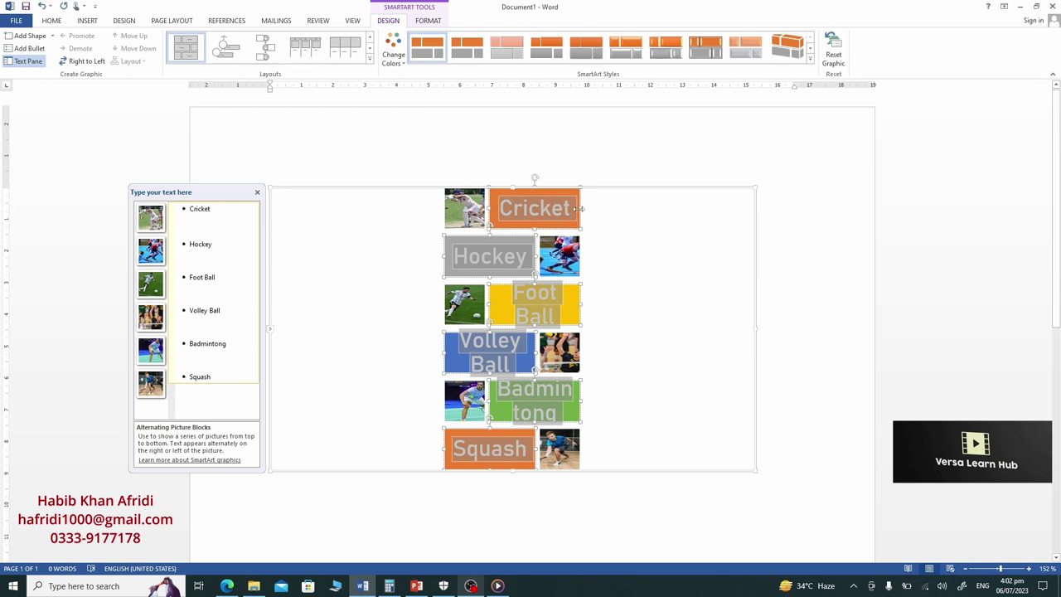
- Widen all six sport bars by dragging their right edge outward
{"action": "mouse_move", "coordinate": [582, 209]}
{"action": "left_mouse_down"}
{"action": "mouse_move", "coordinate": [719, 219]}
{"action": "mouse_move", "coordinate": [729, 209]}
{"action": "left_mouse_up"}
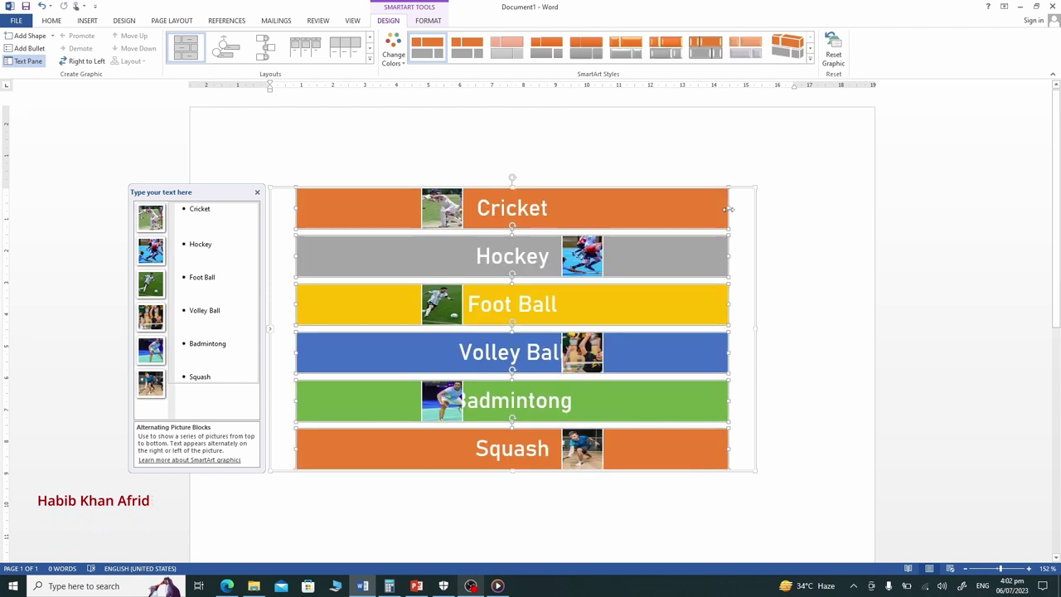
{"action": "left_click", "coordinate": [859, 237]}
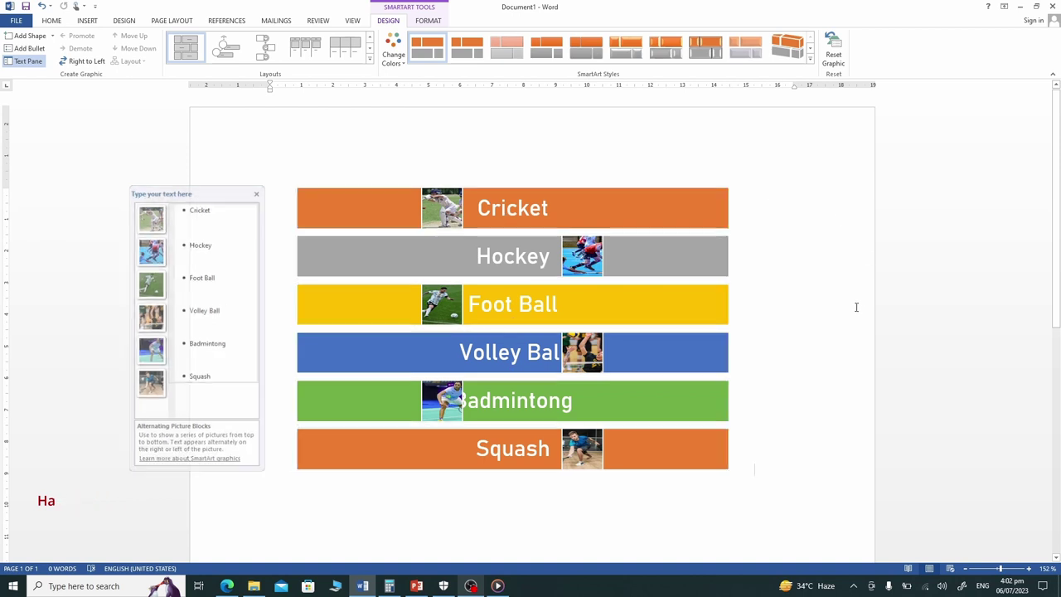
{"action": "left_click", "coordinate": [665, 206]}
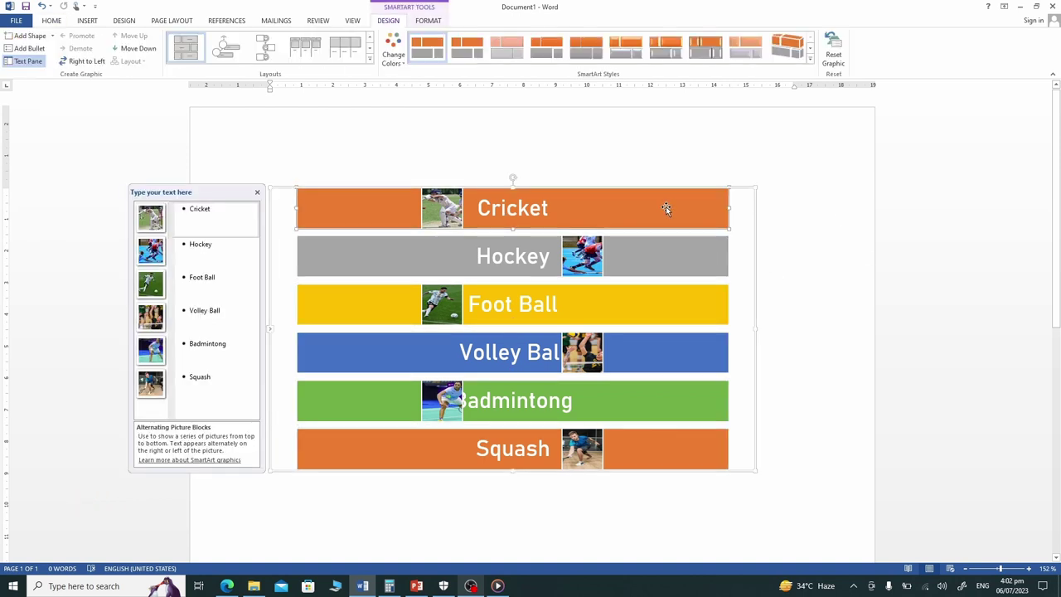
{"action": "left_click", "coordinate": [675, 308]}
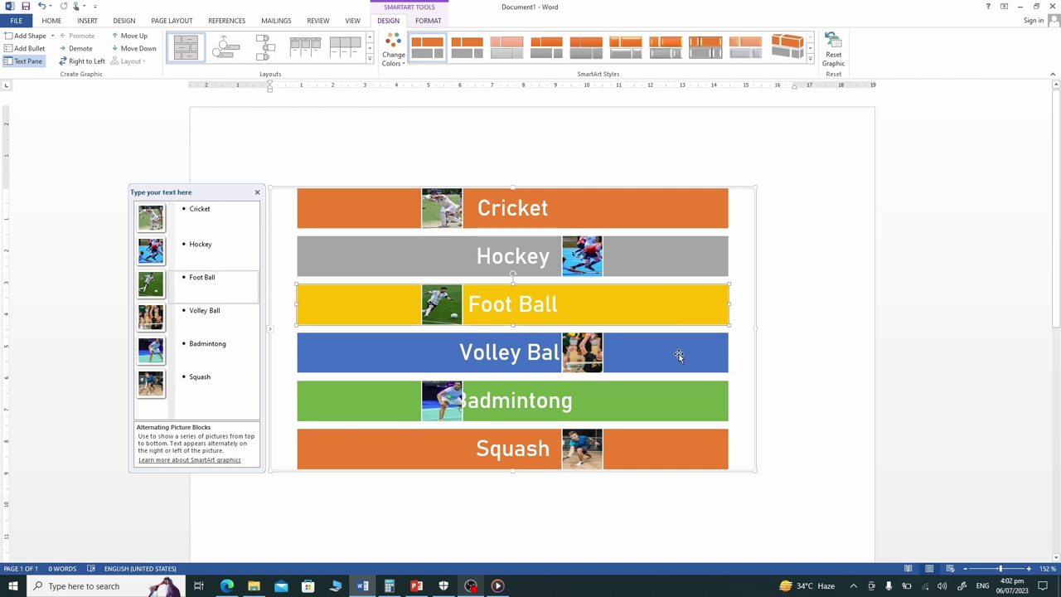
{"action": "left_click", "coordinate": [678, 405]}
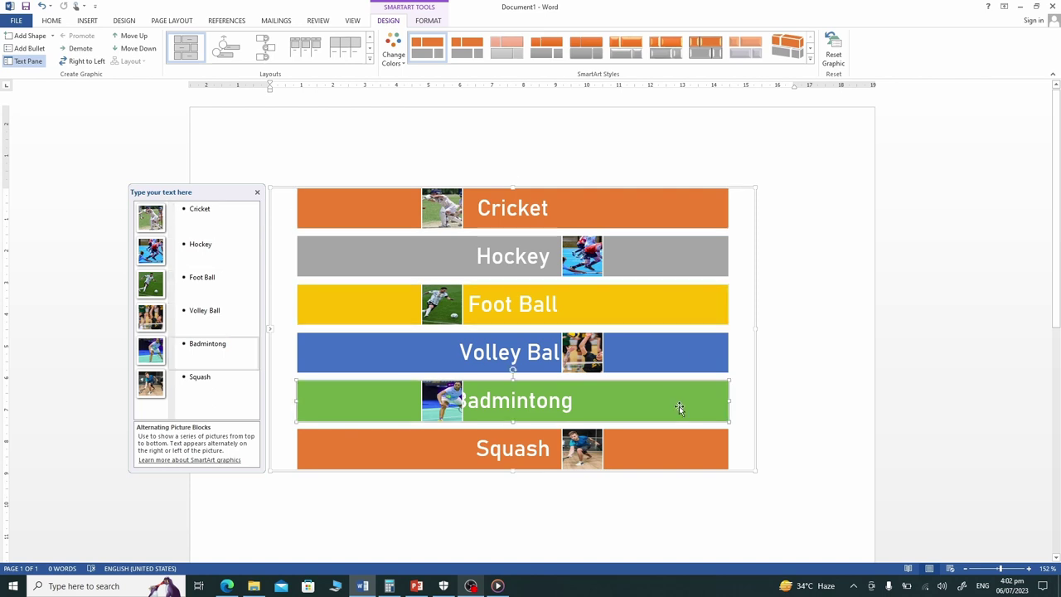
- Shift the Cricket, Foot Ball and Badmintong bars slightly right to stagger them
{"action": "left_click", "coordinate": [695, 216]}
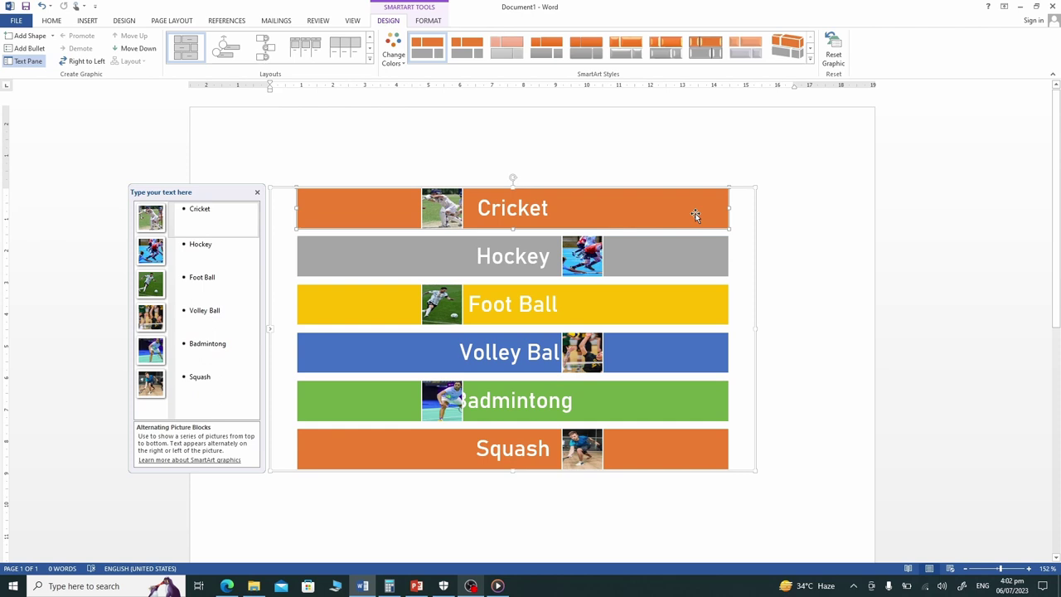
{"action": "left_click", "coordinate": [695, 296], "text": "ctrl"}
{"action": "left_click", "coordinate": [666, 399], "text": "ctrl"}
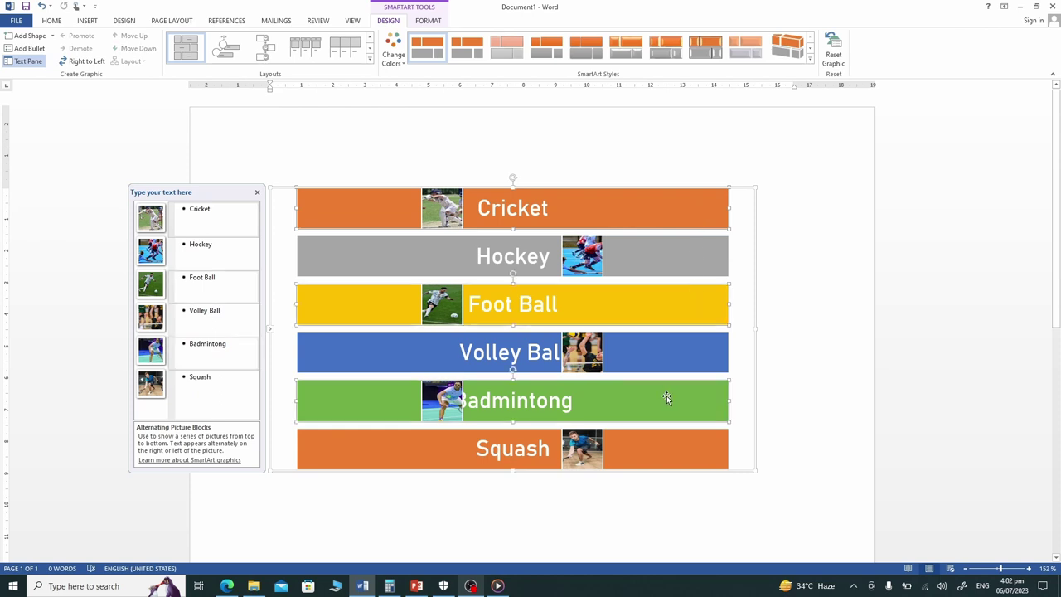
{"action": "key", "text": "Right"}
{"action": "key", "text": "Right"}
{"action": "key", "text": "Right"}
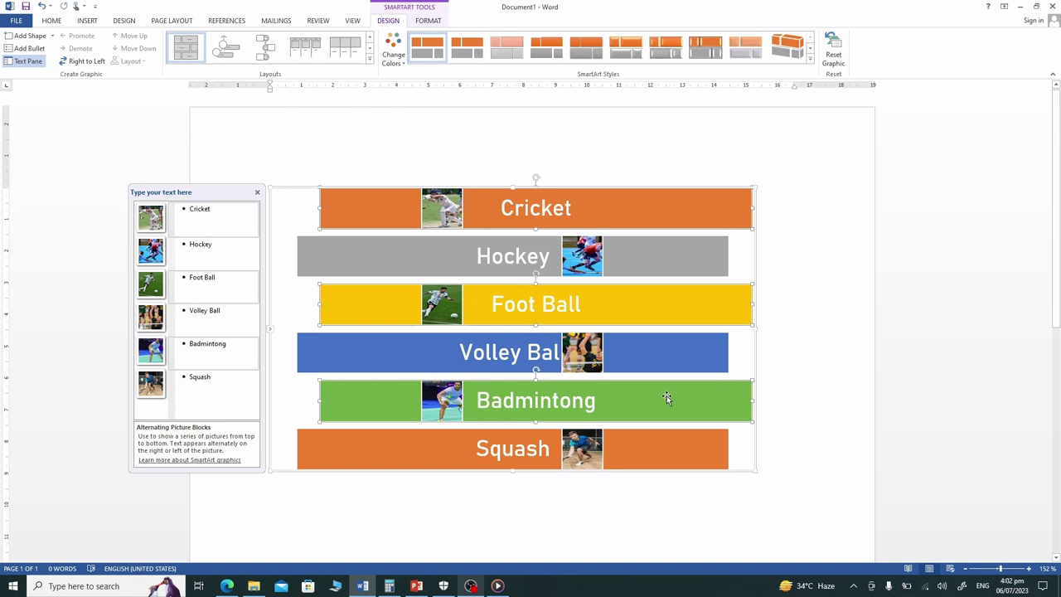
{"action": "key", "text": "ctrl+Right"}
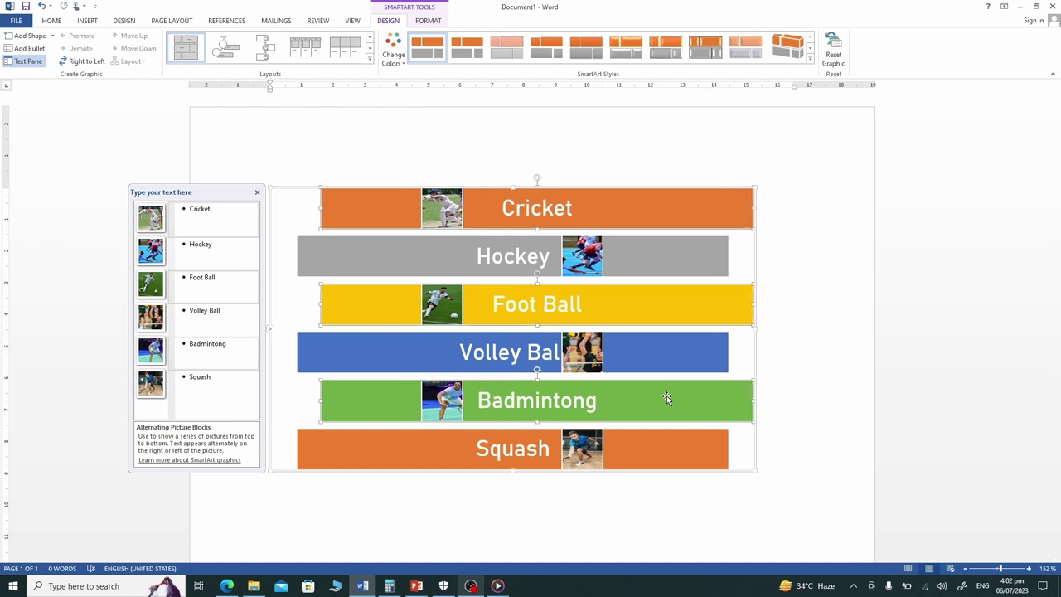
{"action": "left_click", "coordinate": [798, 407]}
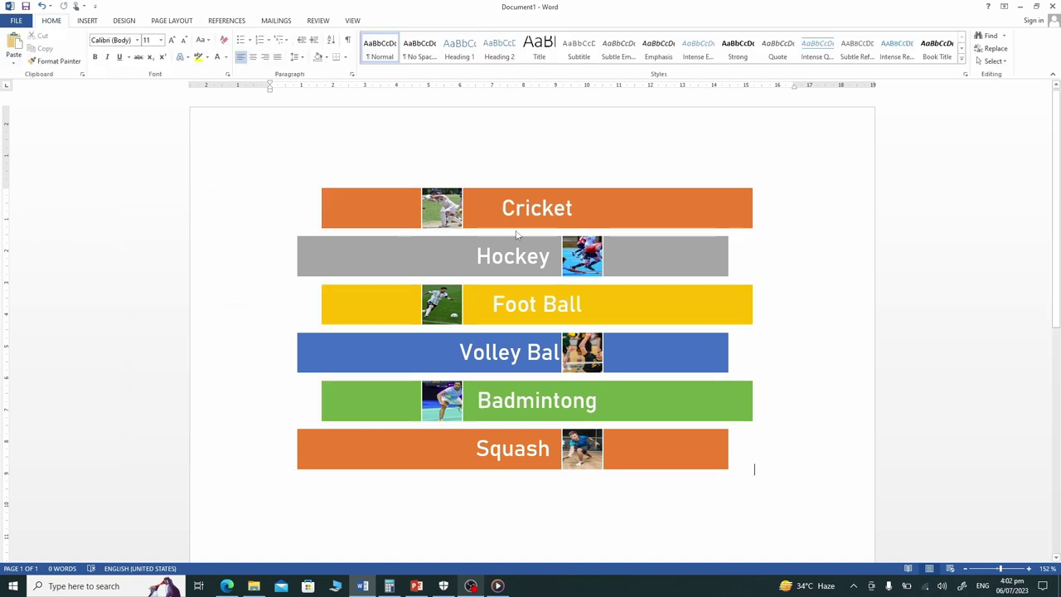
{"action": "left_click", "coordinate": [447, 213]}
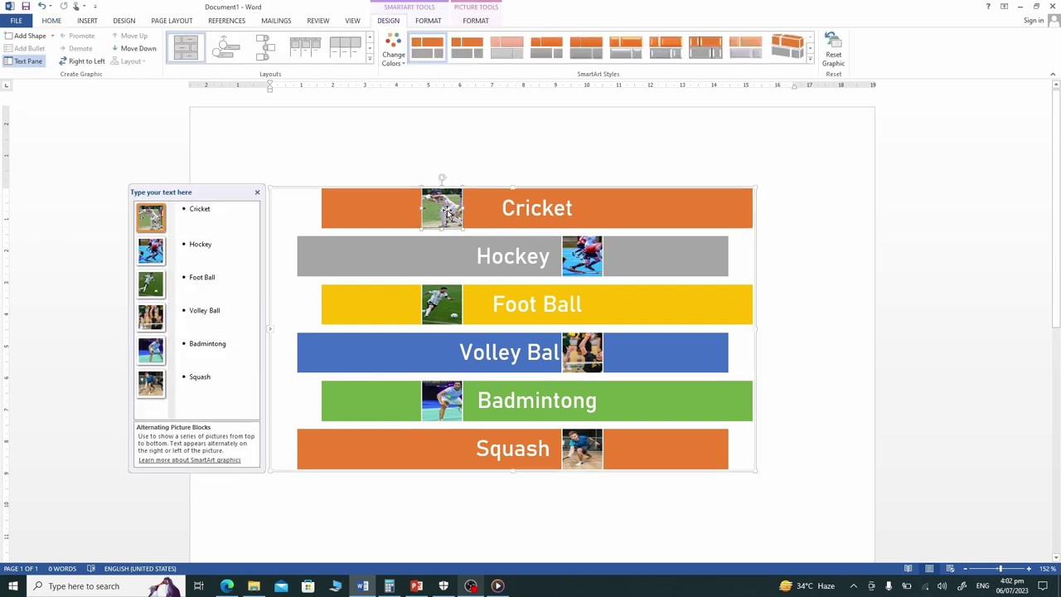
- Place the Cricket, Foot Ball and Badmintong photos outside their bars at the left ends
{"action": "left_click", "coordinate": [448, 307], "text": "ctrl"}
{"action": "left_click", "coordinate": [434, 403], "text": "ctrl"}
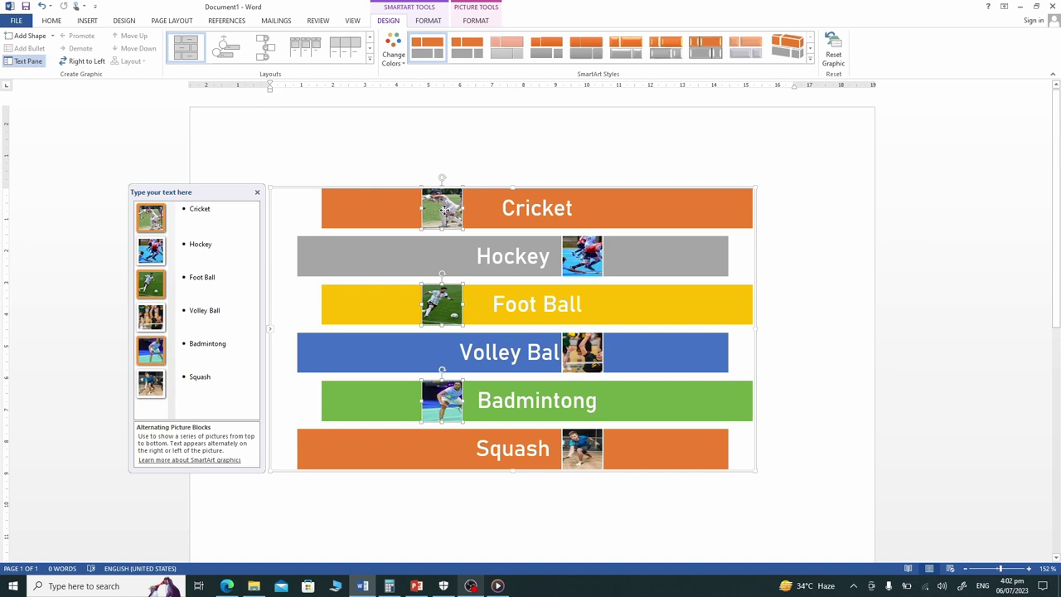
{"action": "left_click_drag", "start_coordinate": [444, 209], "coordinate": [301, 211]}
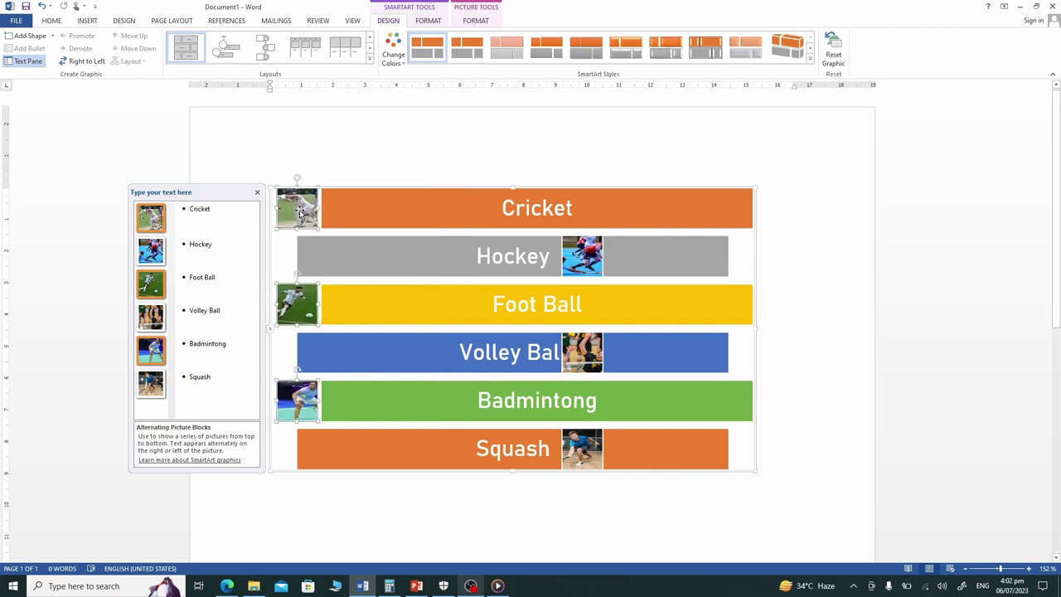
- Nudge the Hockey, Volley Ball and Squash bars left until flush with the photos' left edge
{"action": "left_click", "coordinate": [714, 358]}
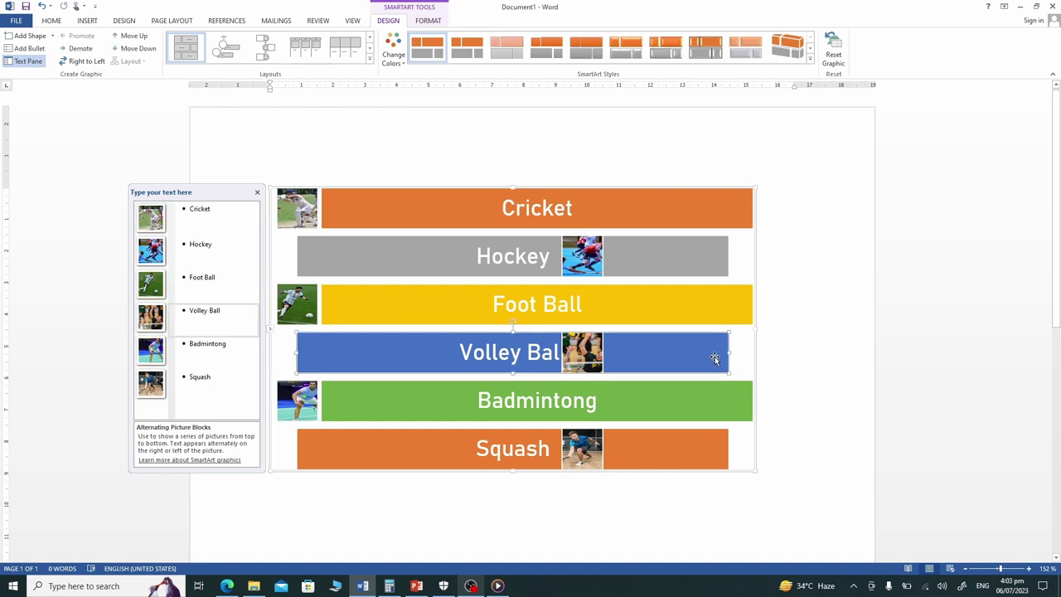
{"action": "left_click", "coordinate": [679, 260], "text": "ctrl"}
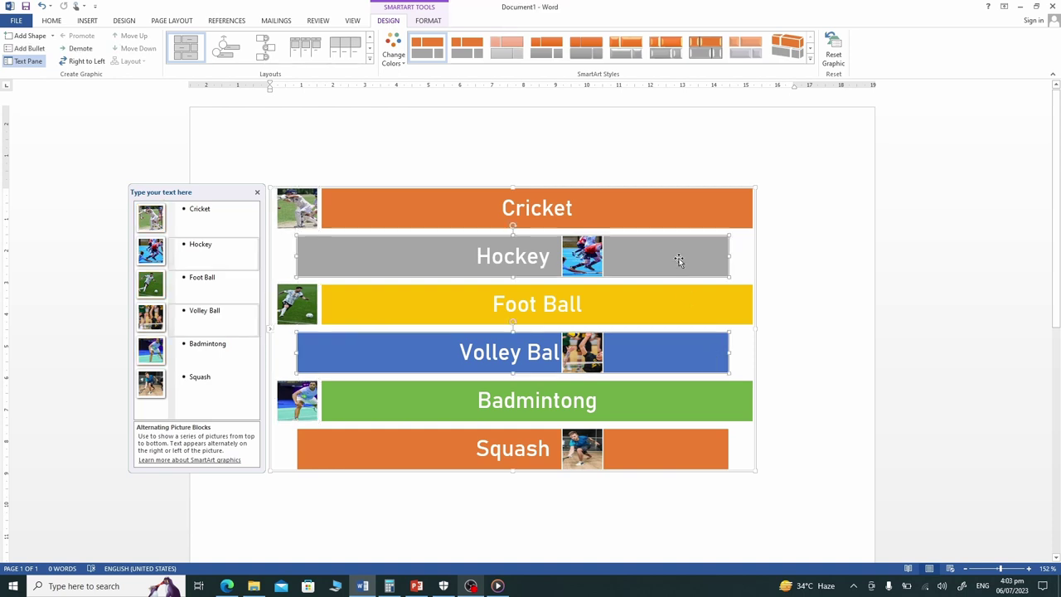
{"action": "left_click", "coordinate": [684, 445], "text": "ctrl"}
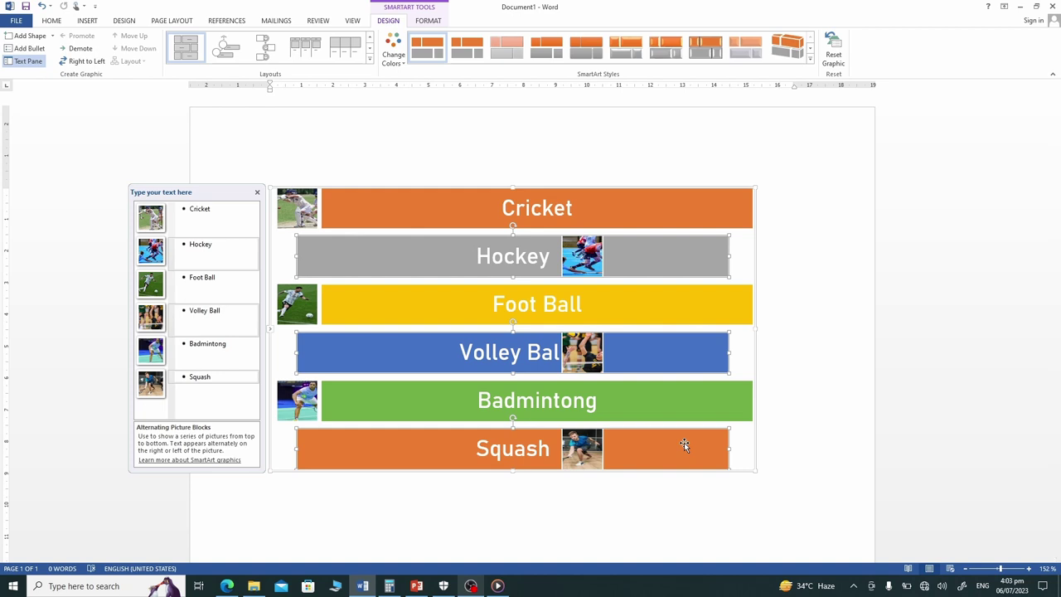
{"action": "key", "text": "Left"}
{"action": "key", "text": "Left"}
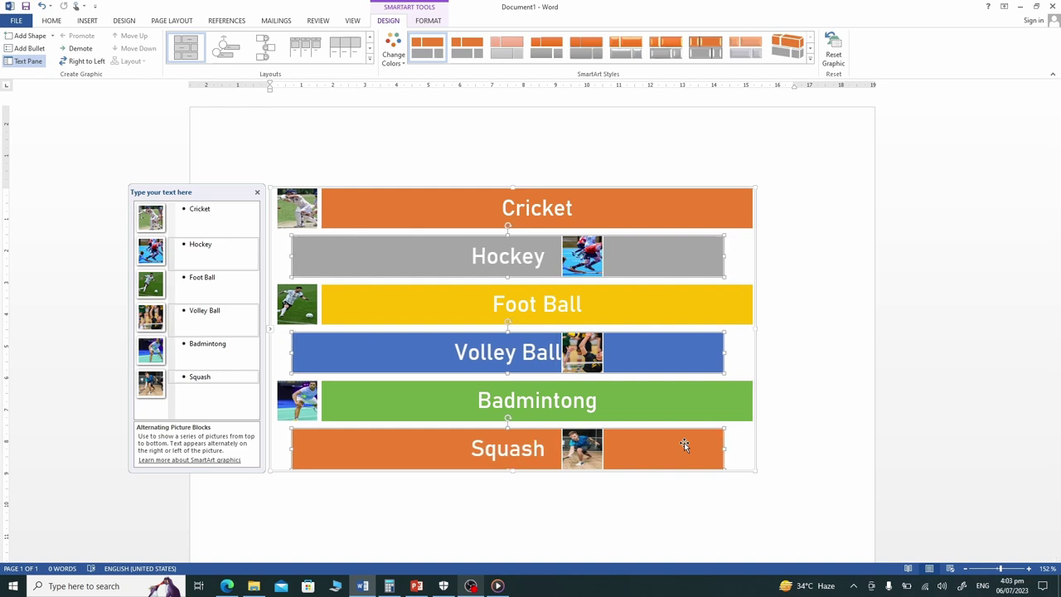
{"action": "key", "text": "Left"}
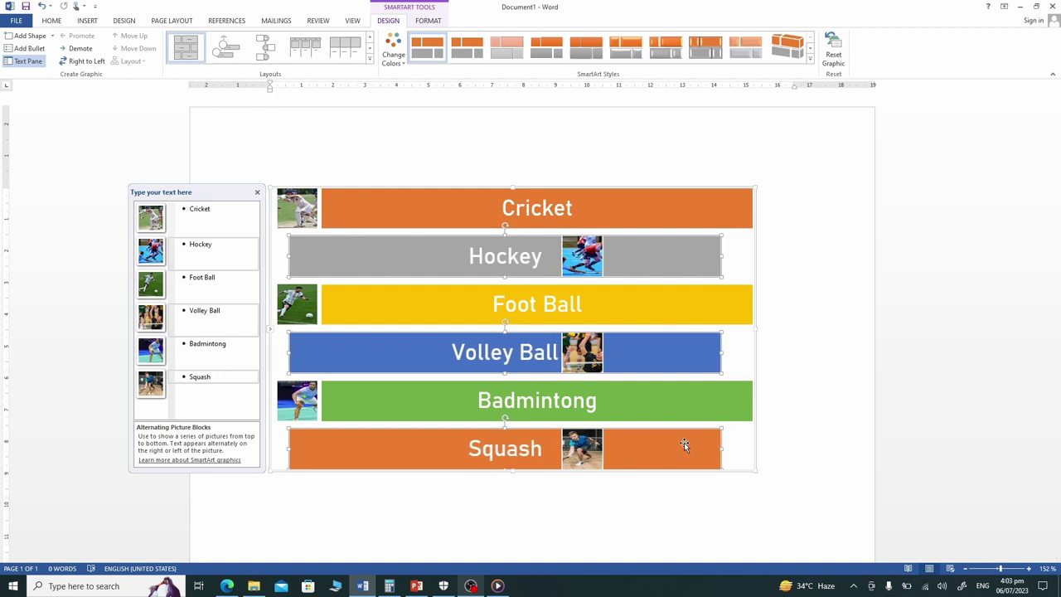
{"action": "key", "text": "Left"}
{"action": "key", "text": "Left"}
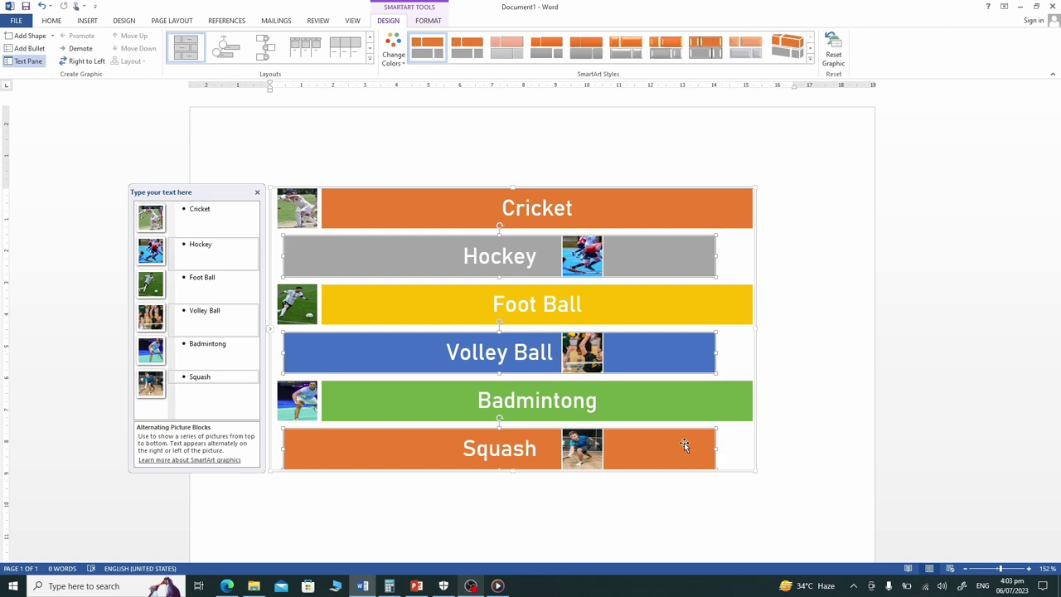
{"action": "key", "text": "Left"}
{"action": "key", "text": "Left"}
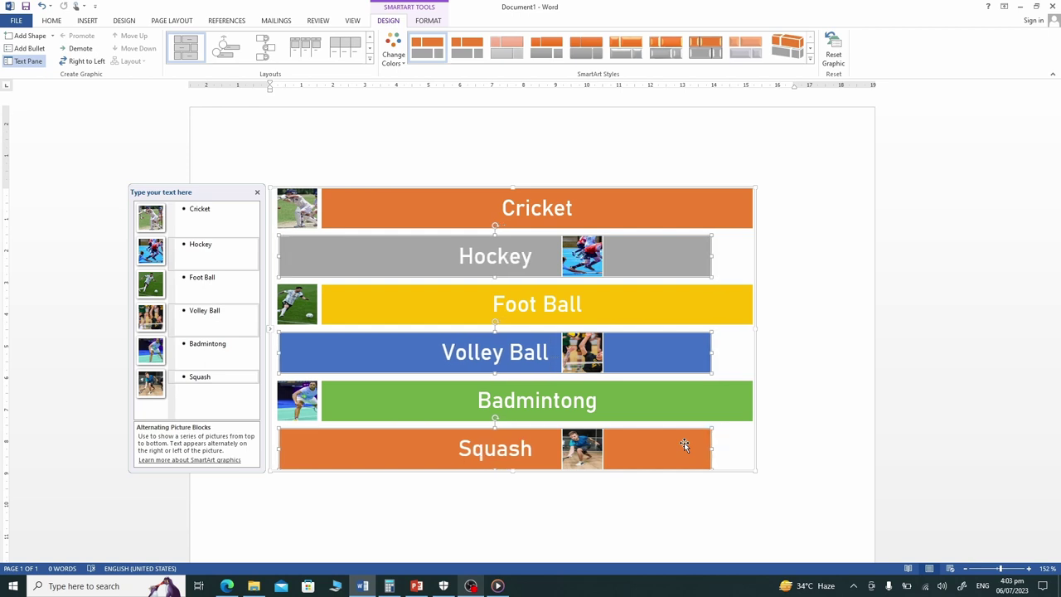
{"action": "key", "text": "Left"}
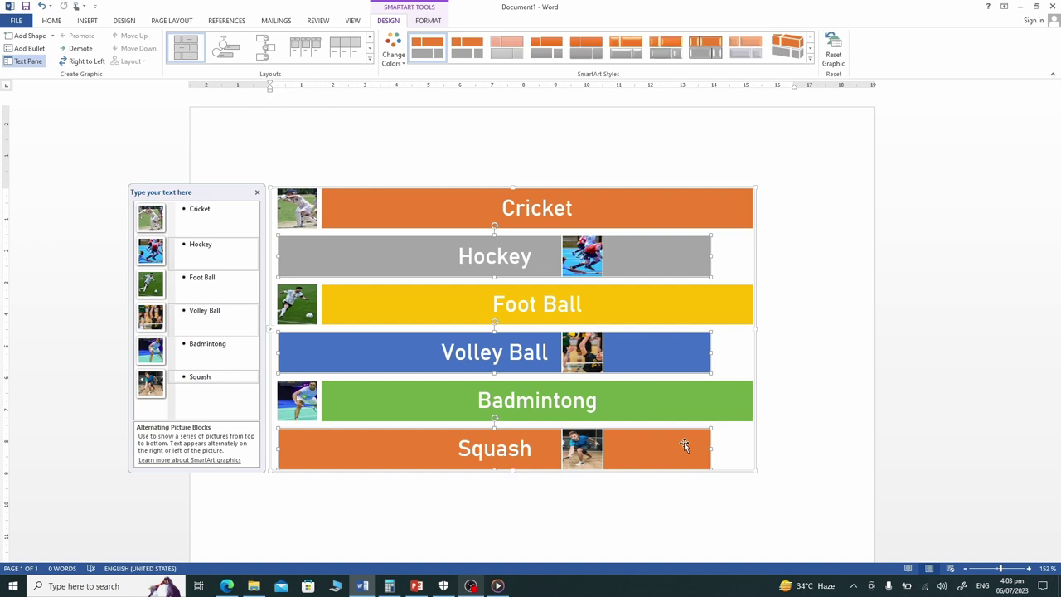
{"action": "key", "text": "Left"}
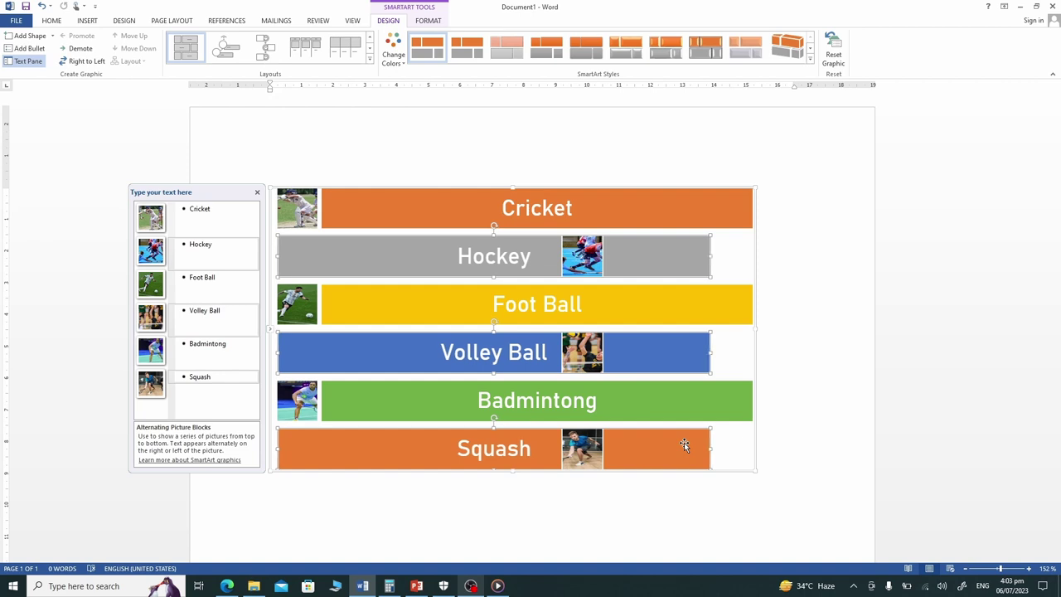
{"action": "key", "text": "Left"}
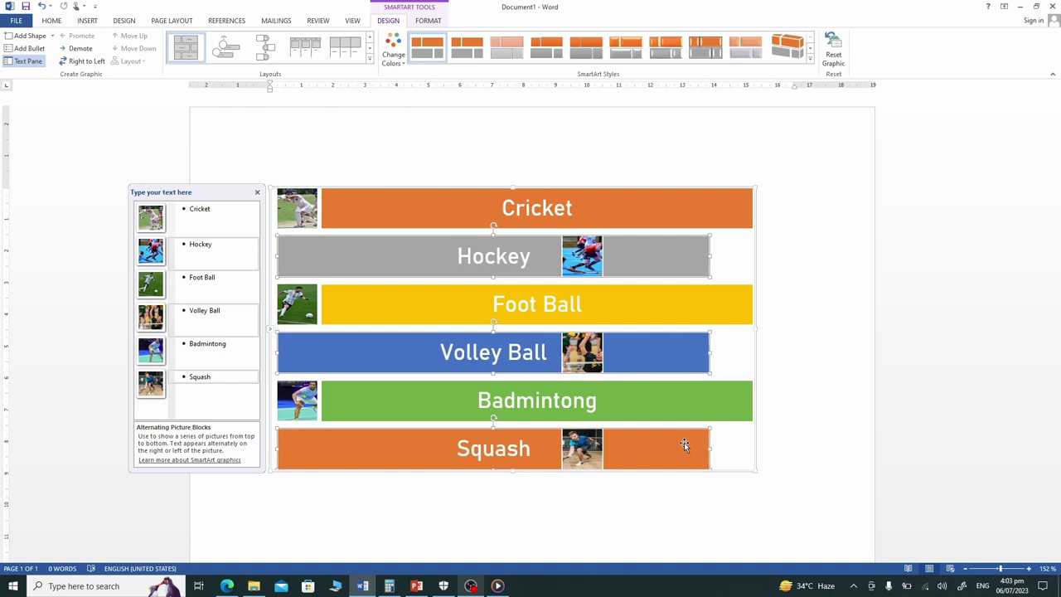
{"action": "left_click", "coordinate": [944, 459]}
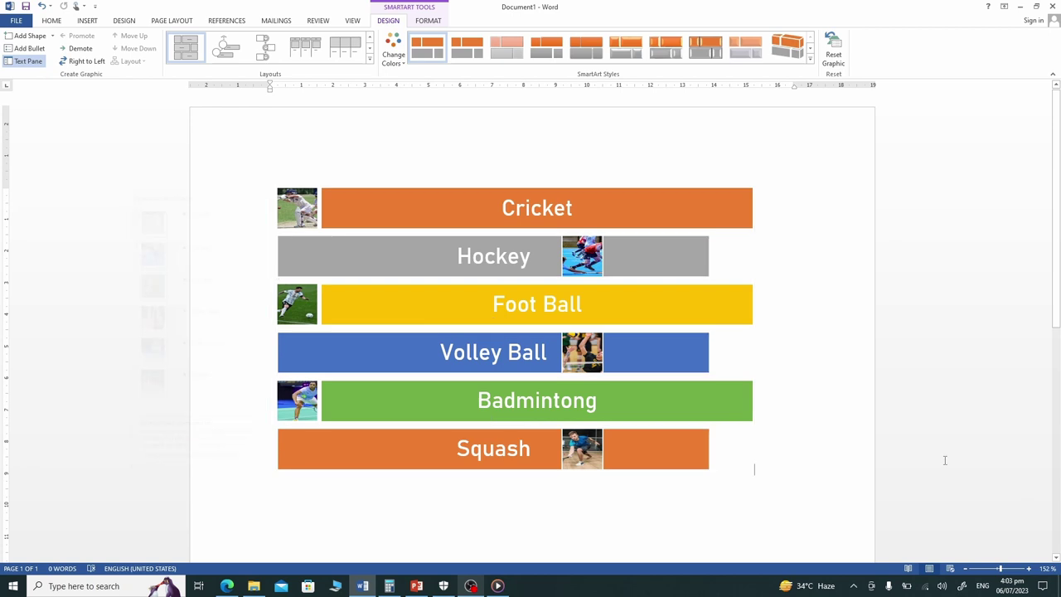
- Place the Hockey, Volley Ball and Squash photos at their bars' right ends, then close the Text Pane
{"action": "left_click", "coordinate": [590, 267]}
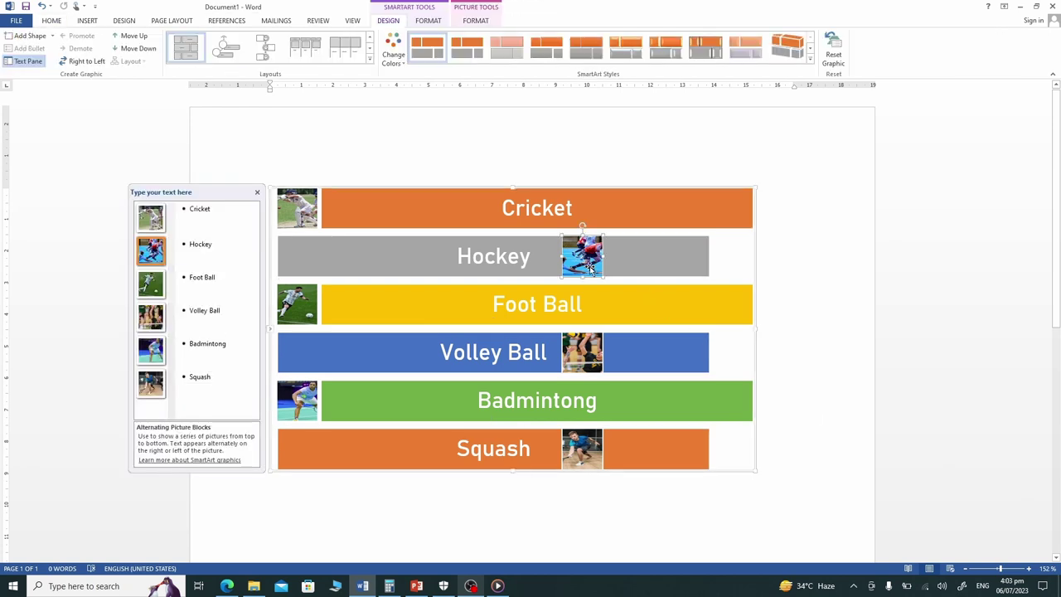
{"action": "left_click", "coordinate": [591, 357], "text": "ctrl"}
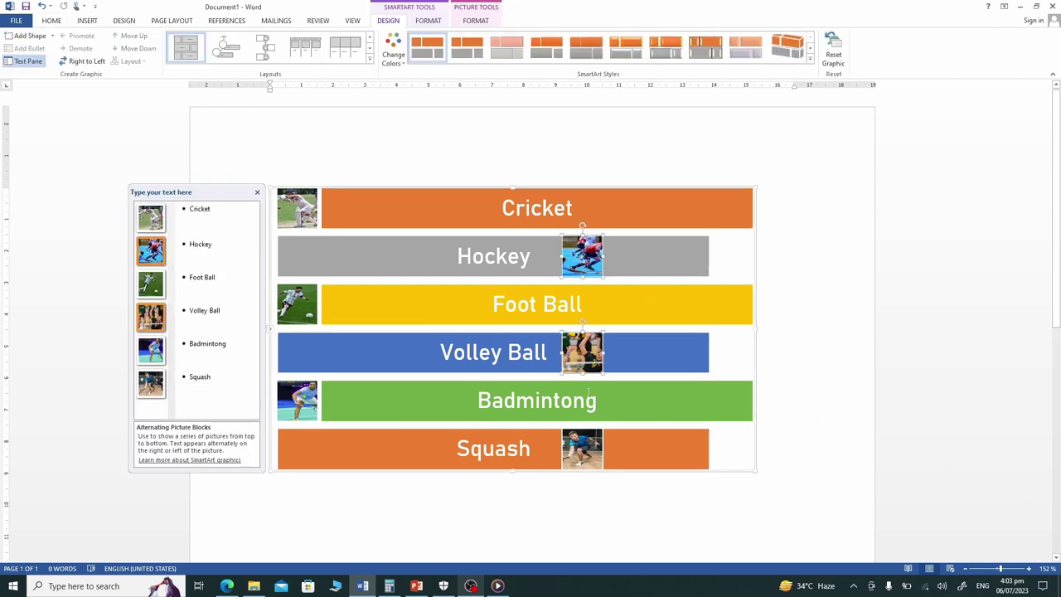
{"action": "left_click", "coordinate": [586, 456], "text": "ctrl"}
{"action": "left_click_drag", "start_coordinate": [597, 251], "coordinate": [739, 254]}
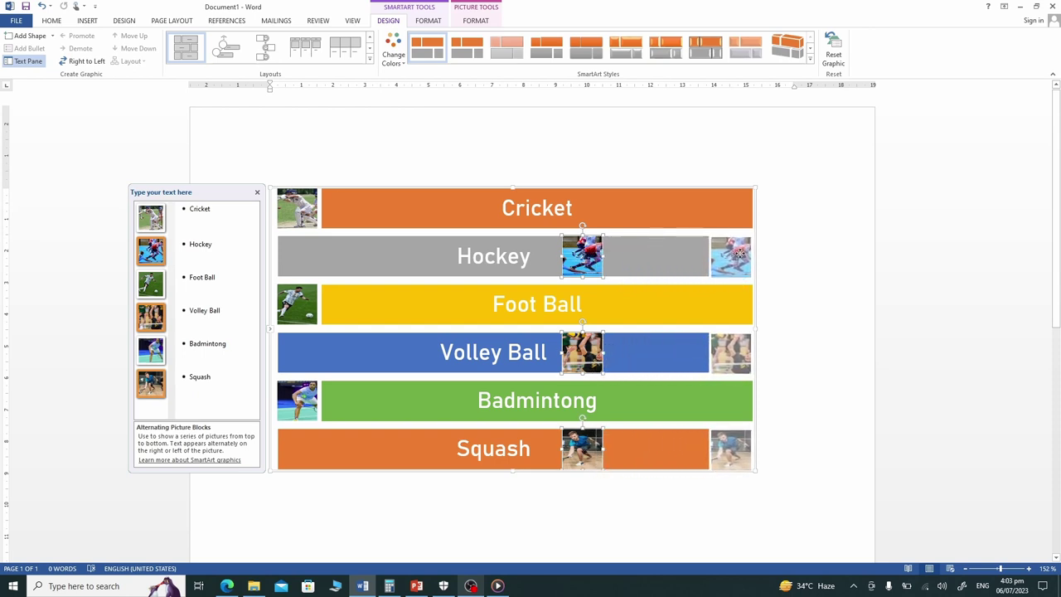
{"action": "left_click_drag", "start_coordinate": [739, 254], "coordinate": [740, 256]}
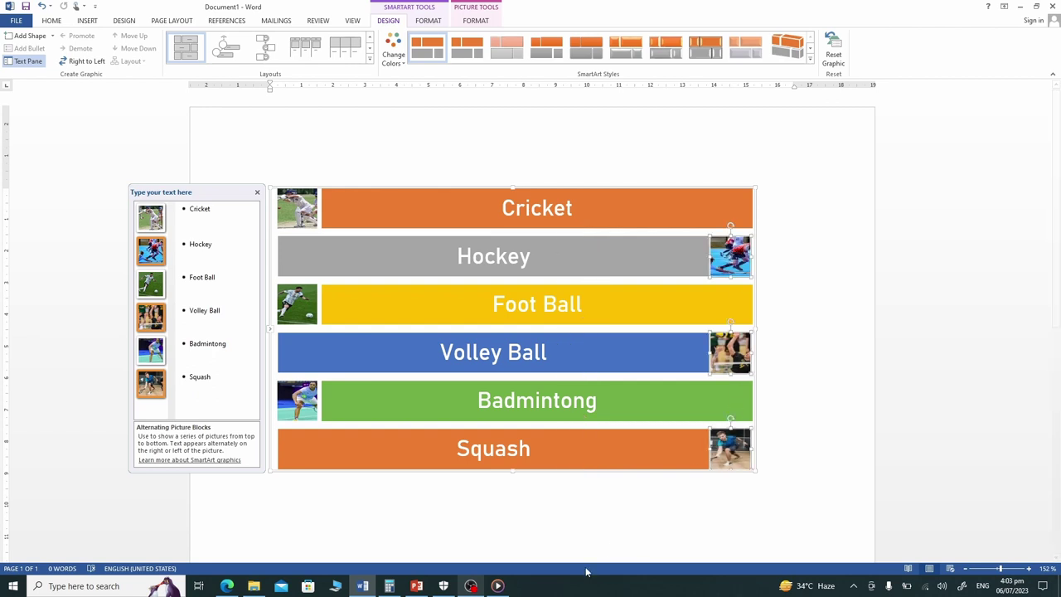
{"action": "key", "text": "Escape"}
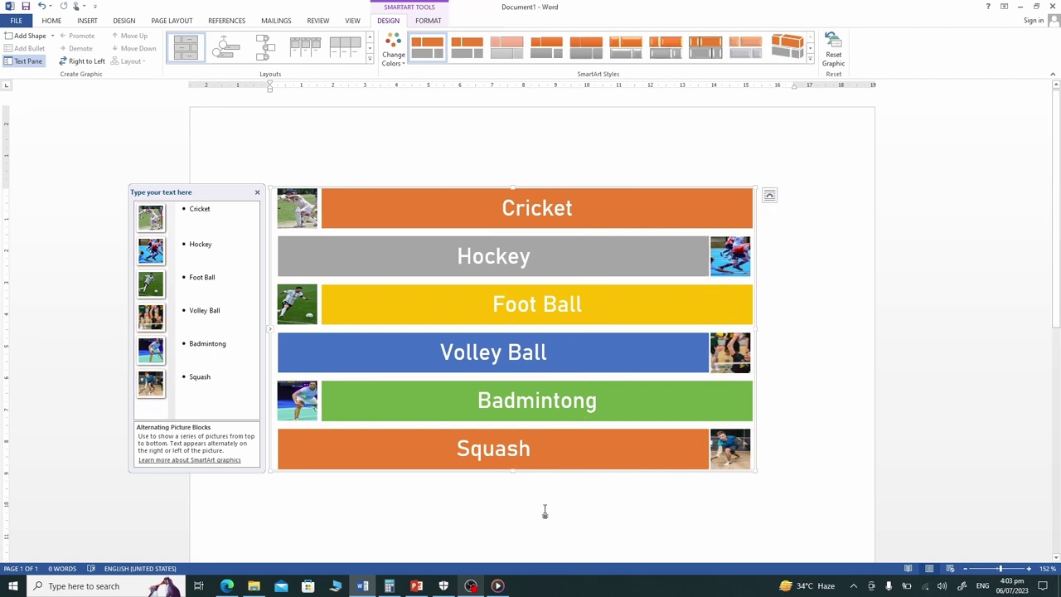
{"action": "left_click", "coordinate": [257, 193]}
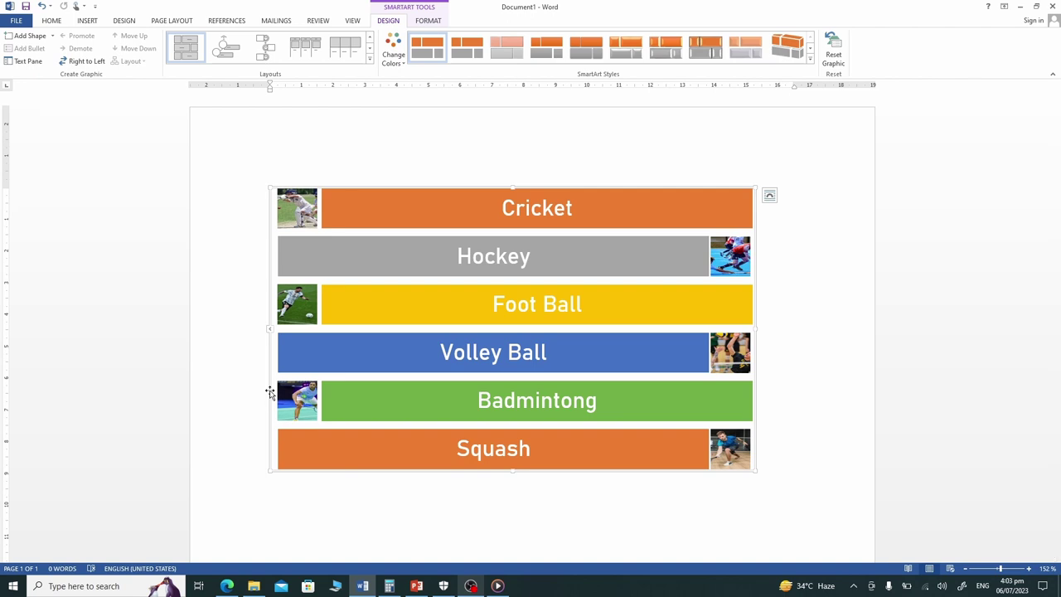
- Left-align the sport names inside all six coloured bars
{"action": "left_click", "coordinate": [50, 21]}
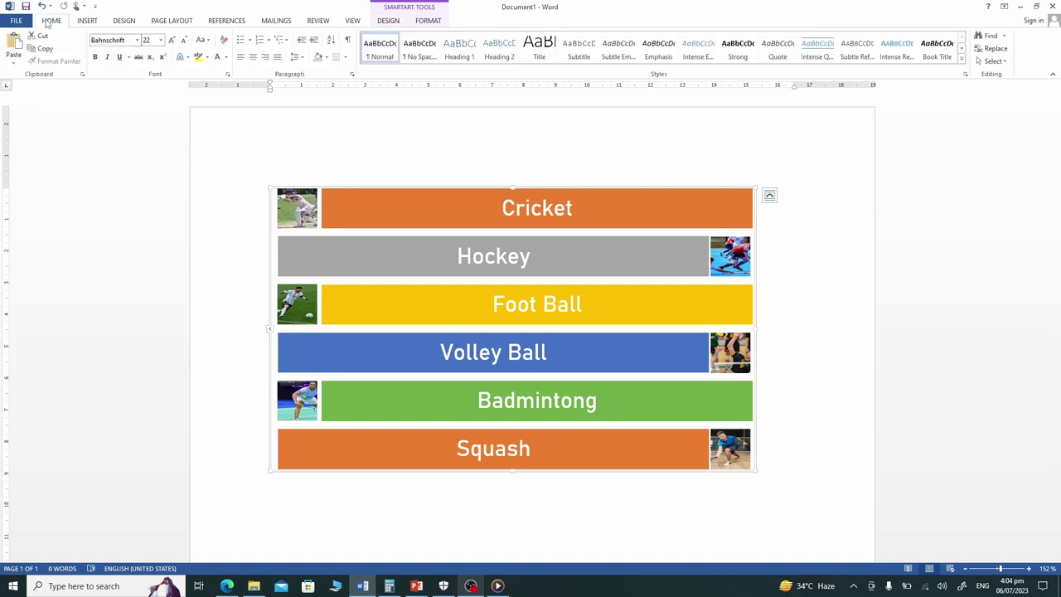
{"action": "left_click", "coordinate": [240, 58]}
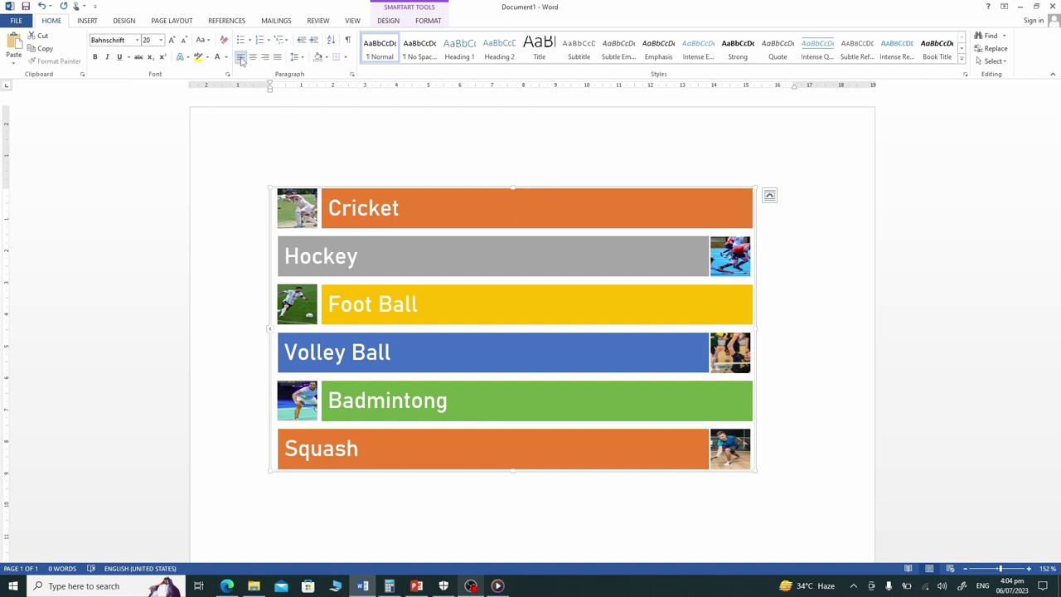
{"action": "left_click", "coordinate": [395, 23]}
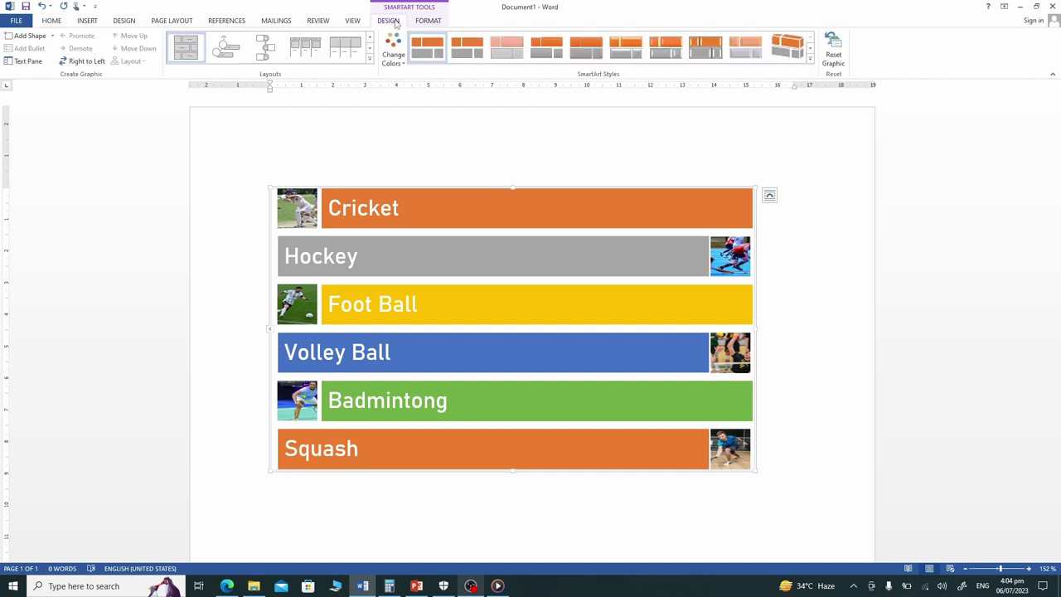
- Apply a captioned picture grid layout, showing six photos in a three-by-two grid
{"action": "left_click", "coordinate": [370, 61]}
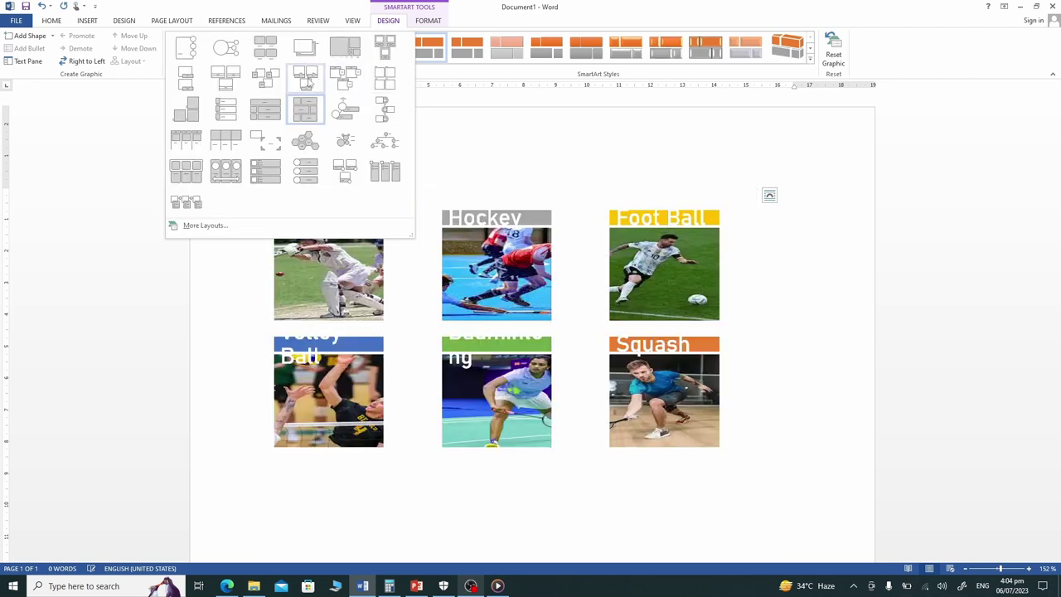
{"action": "left_click", "coordinate": [307, 79]}
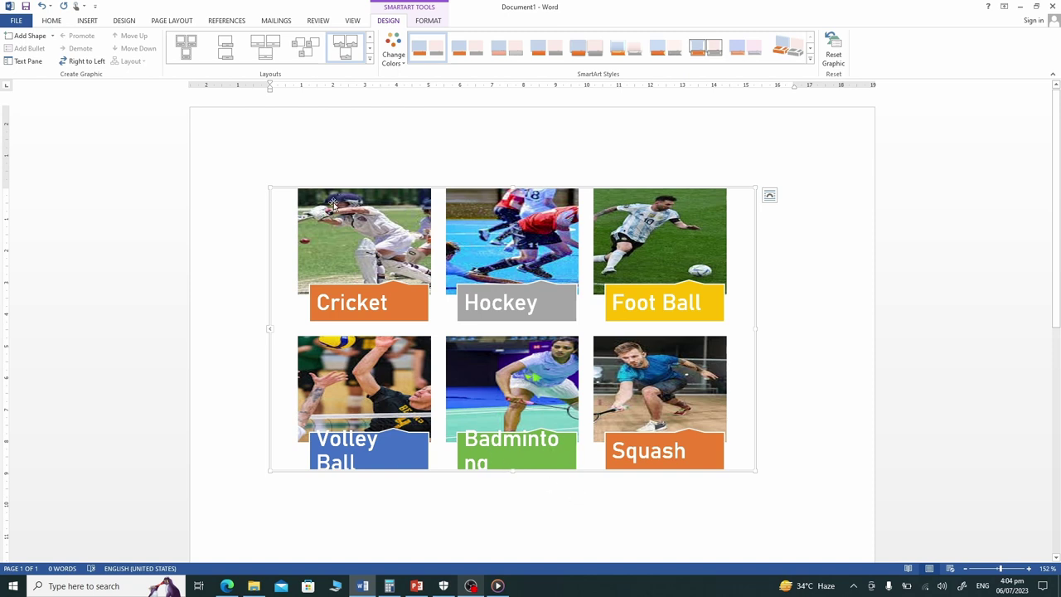
{"action": "left_click", "coordinate": [53, 21]}
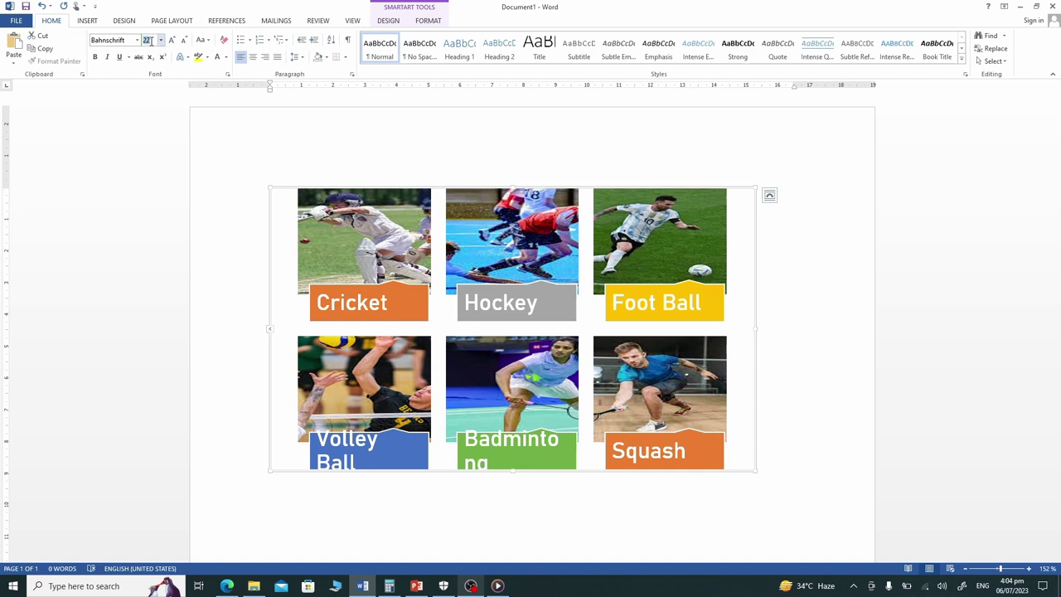
- Set the caption font size to 18 pt, then reduce it to 14 pt
{"action": "type", "text": "18"}
{"action": "key", "text": "Return"}
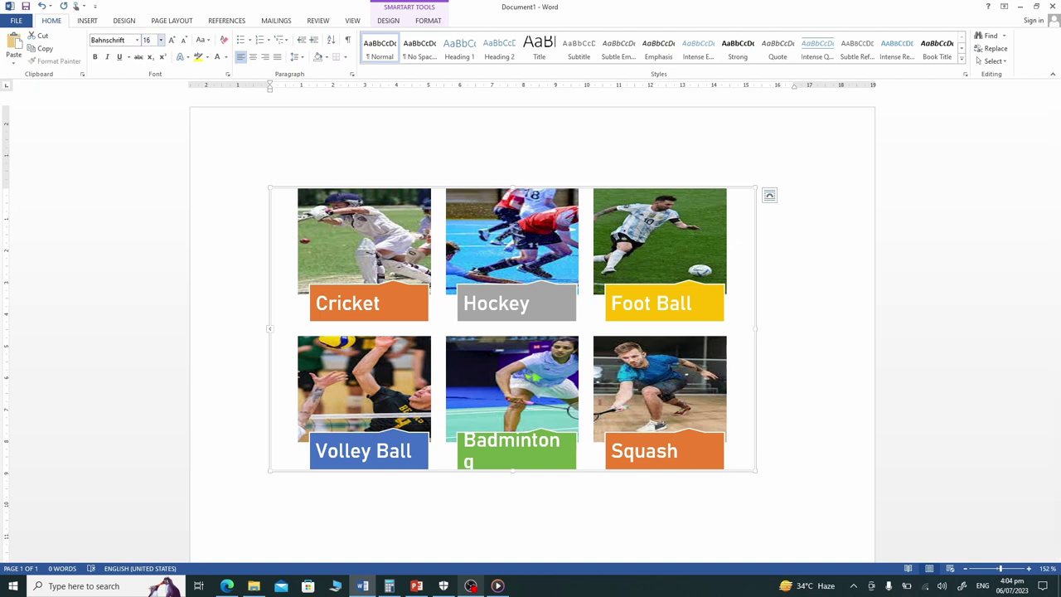
{"action": "key", "text": "ctrl+shift+comma"}
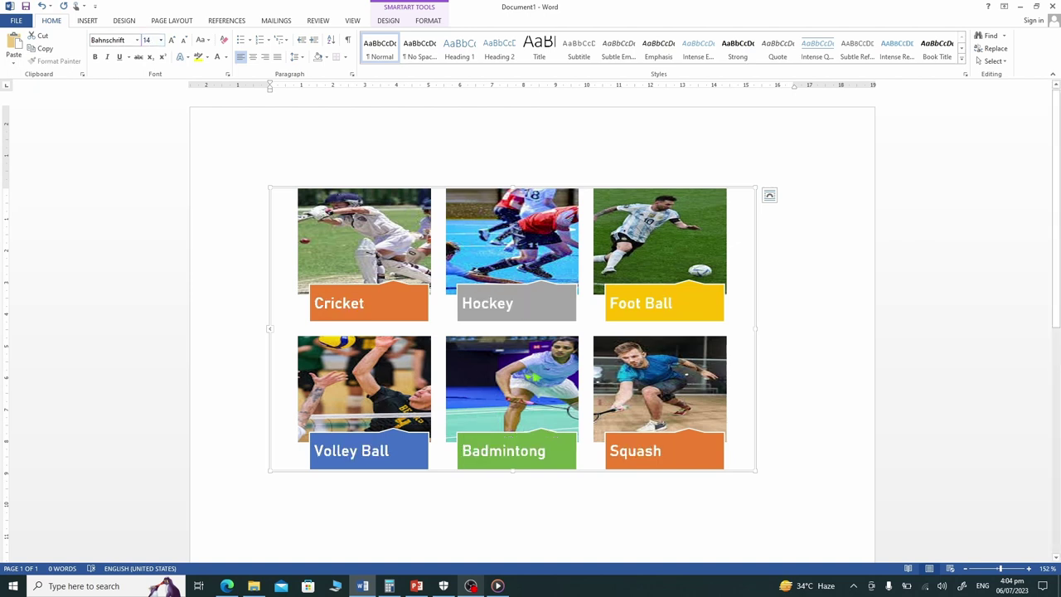